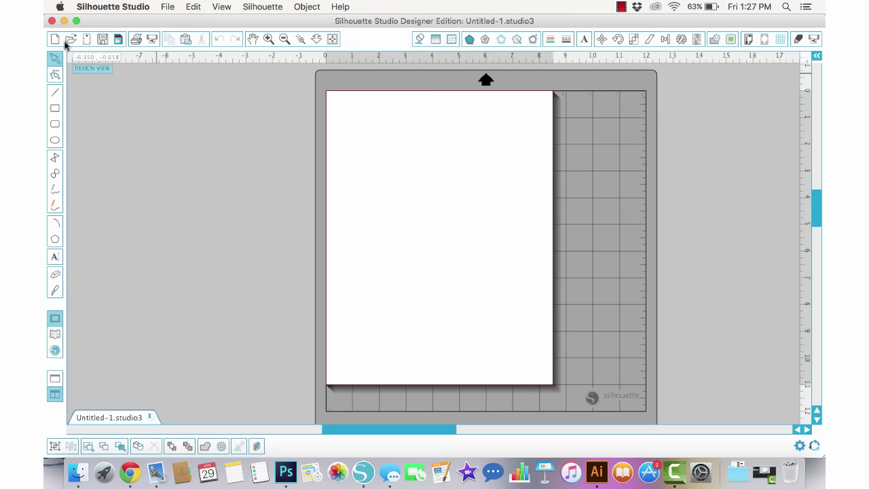
- Open Love Script Print File.png from the Desktop and shift its lettering artwork slightly on the page
{"action": "left_click", "coordinate": [69, 40]}
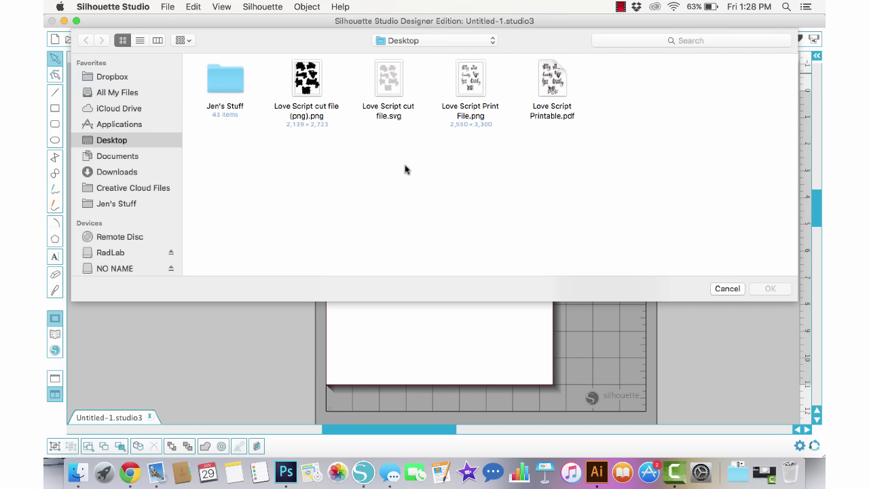
{"action": "double_click", "coordinate": [477, 74]}
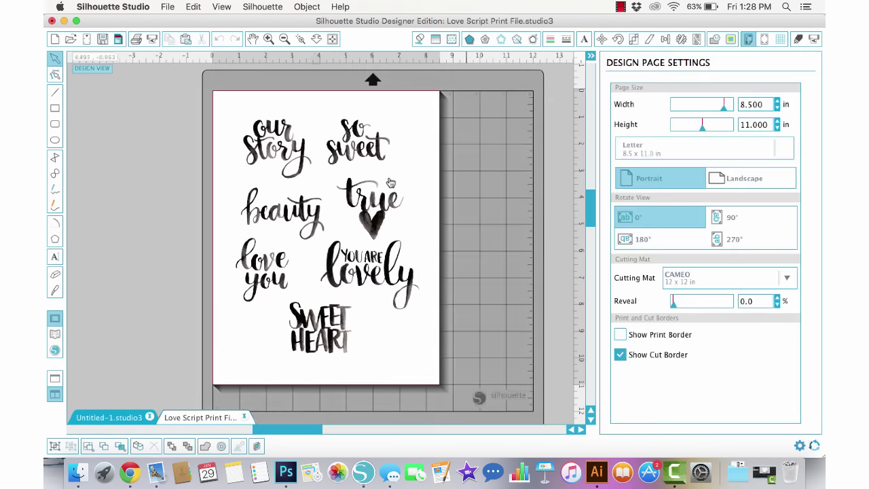
{"action": "left_click_drag", "start_coordinate": [407, 289], "coordinate": [399, 267]}
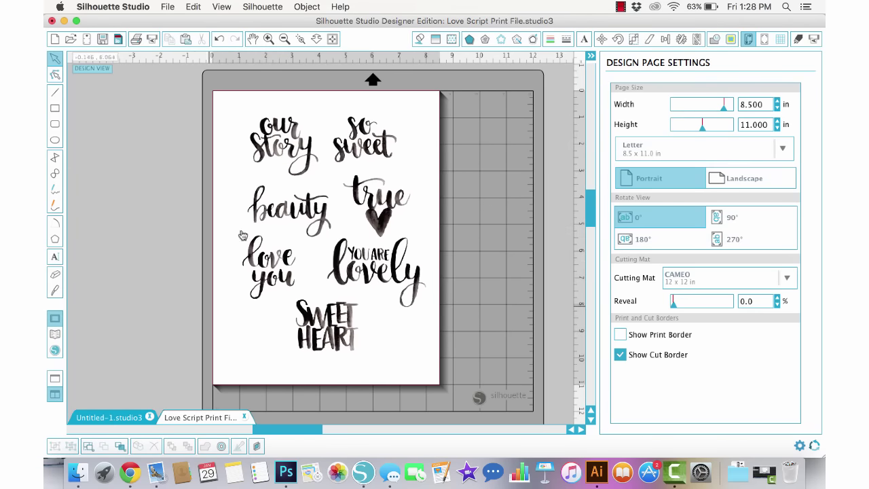
- Open Love Script cut file.svg from the Desktop
{"action": "left_click", "coordinate": [71, 39]}
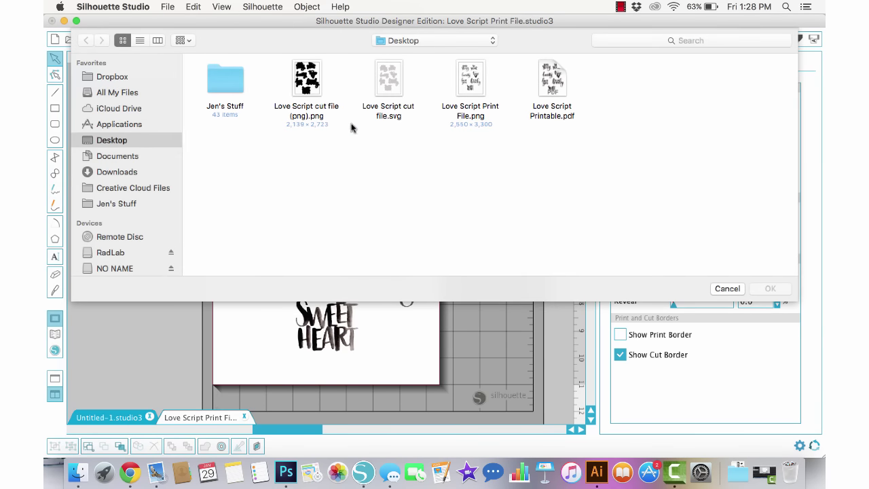
{"action": "left_click", "coordinate": [392, 78]}
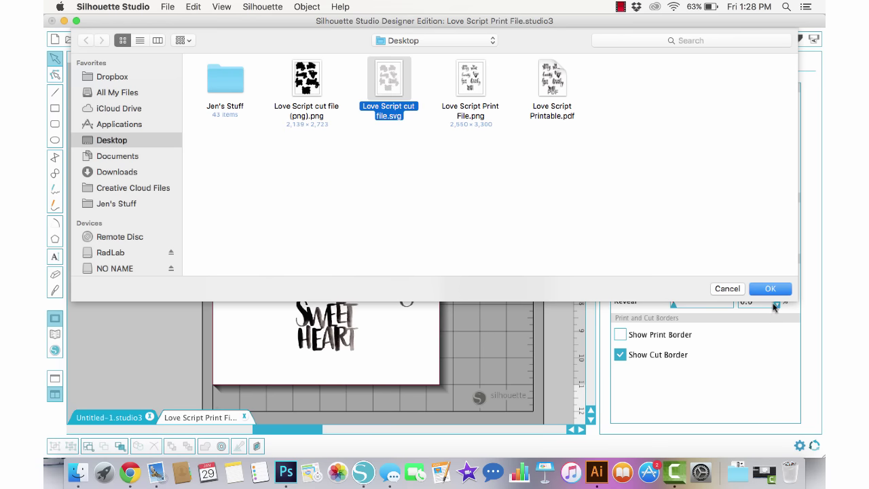
{"action": "left_click", "coordinate": [775, 290]}
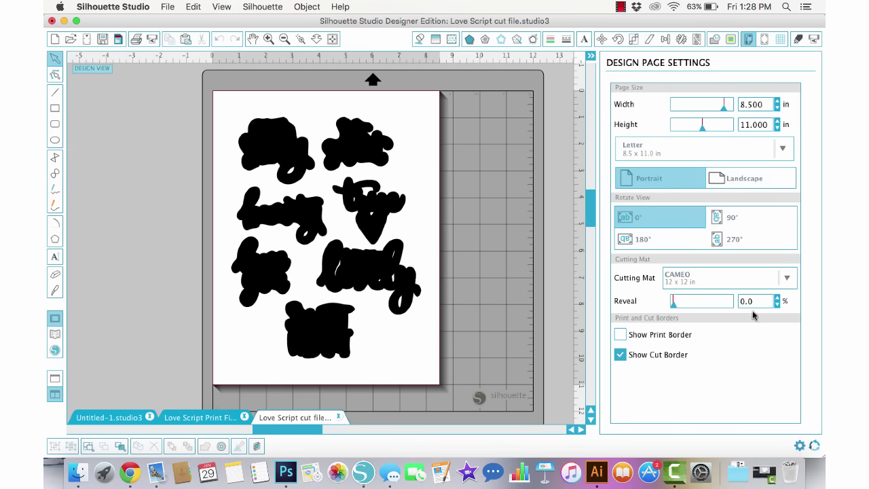
- Set the cut style of the black silhouette shapes to Cut in the standard cut mode
{"action": "left_click", "coordinate": [371, 272]}
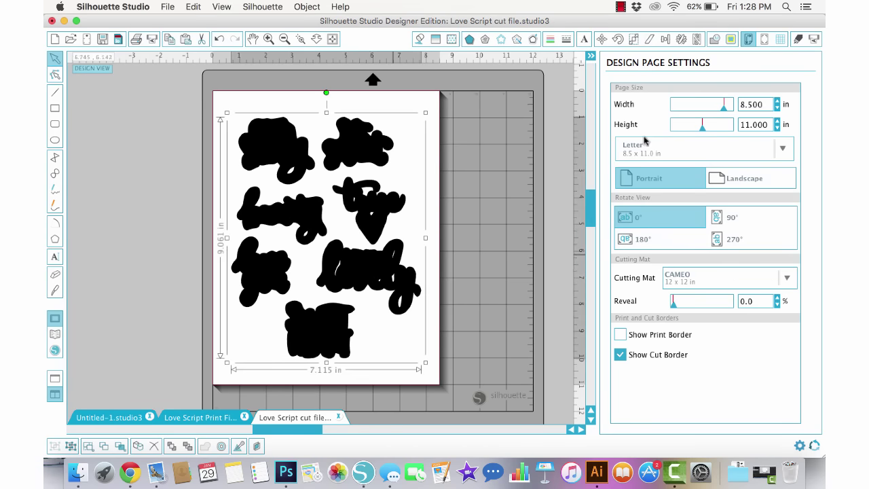
{"action": "left_click", "coordinate": [797, 39]}
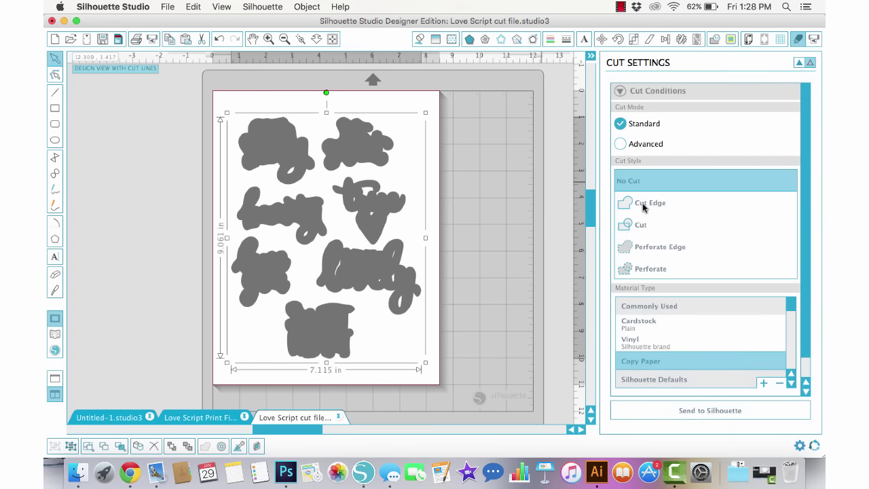
{"action": "left_click", "coordinate": [643, 205]}
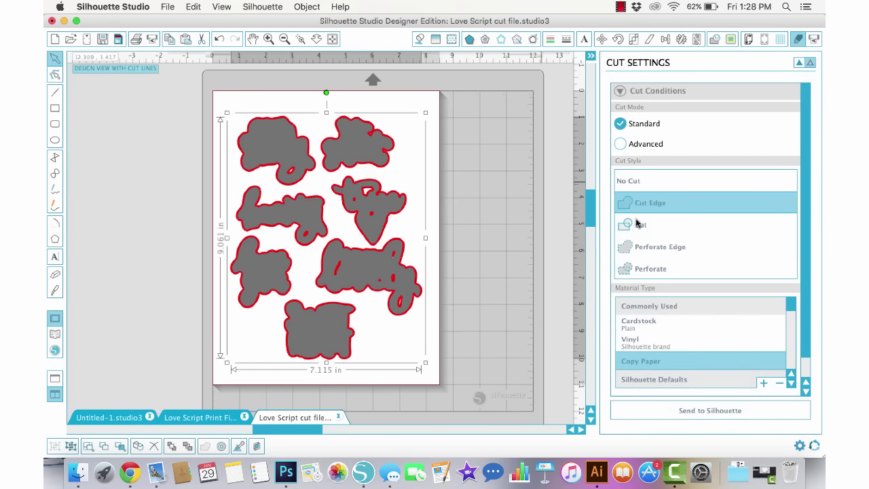
{"action": "left_click", "coordinate": [637, 226]}
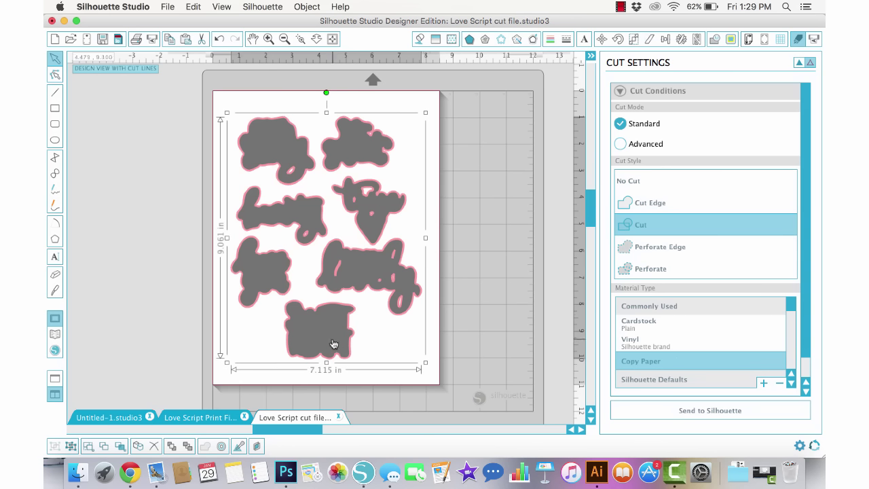
- Paste the copied cut shapes into the Love Script Print File document and align them over the lettering
{"action": "left_click", "coordinate": [221, 417]}
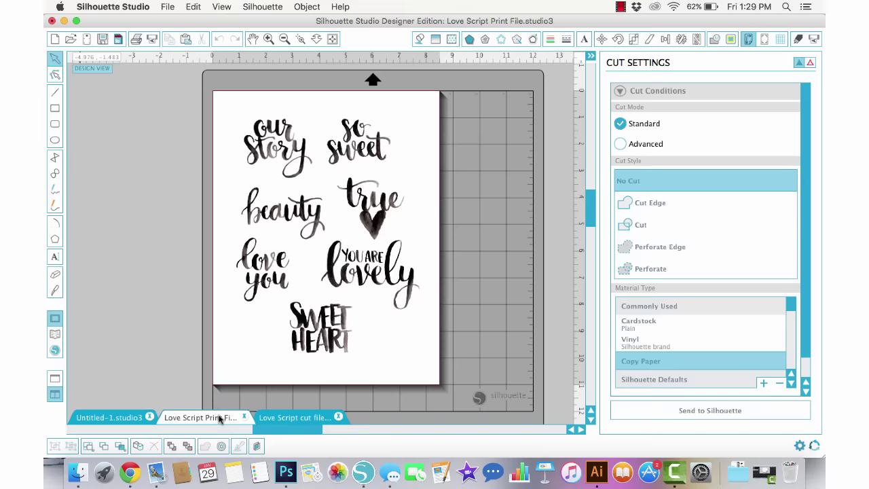
{"action": "key", "text": "super+v"}
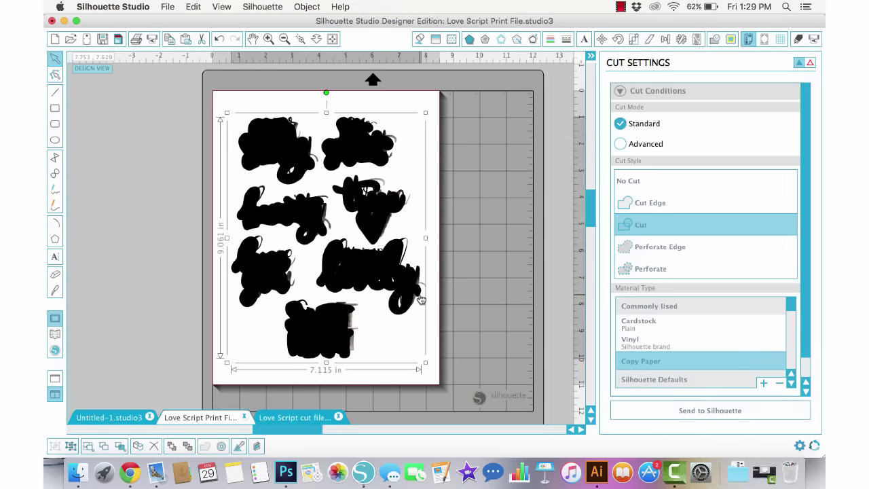
{"action": "mouse_move", "coordinate": [366, 275]}
{"action": "left_mouse_down"}
{"action": "mouse_move", "coordinate": [329, 307]}
{"action": "mouse_move", "coordinate": [372, 277]}
{"action": "mouse_move", "coordinate": [367, 307]}
{"action": "mouse_move", "coordinate": [363, 275]}
{"action": "mouse_move", "coordinate": [357, 286]}
{"action": "mouse_move", "coordinate": [382, 327]}
{"action": "mouse_move", "coordinate": [371, 271]}
{"action": "left_mouse_up"}
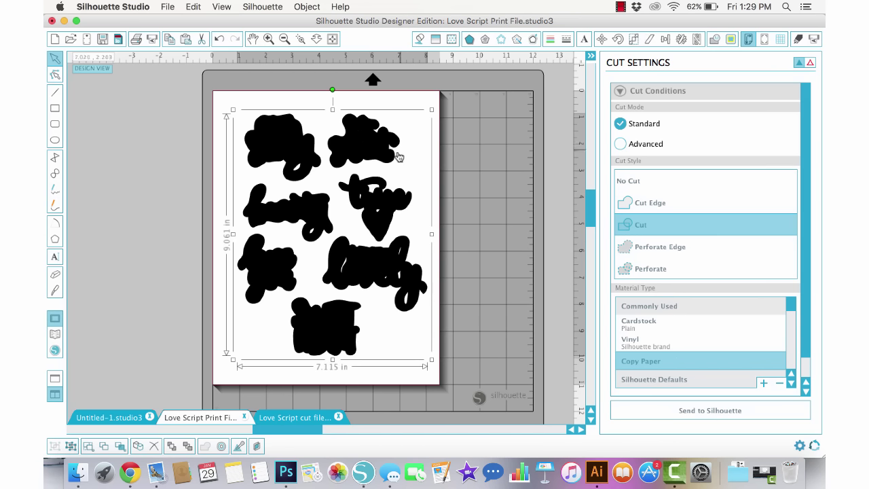
- Give the pasted cut shapes a red outline and a transparent fill
{"action": "left_click", "coordinate": [548, 40]}
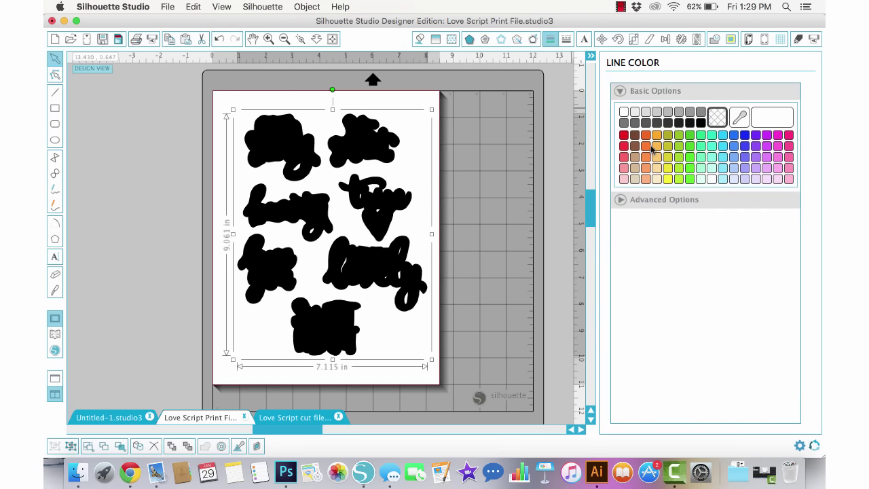
{"action": "left_click", "coordinate": [624, 136]}
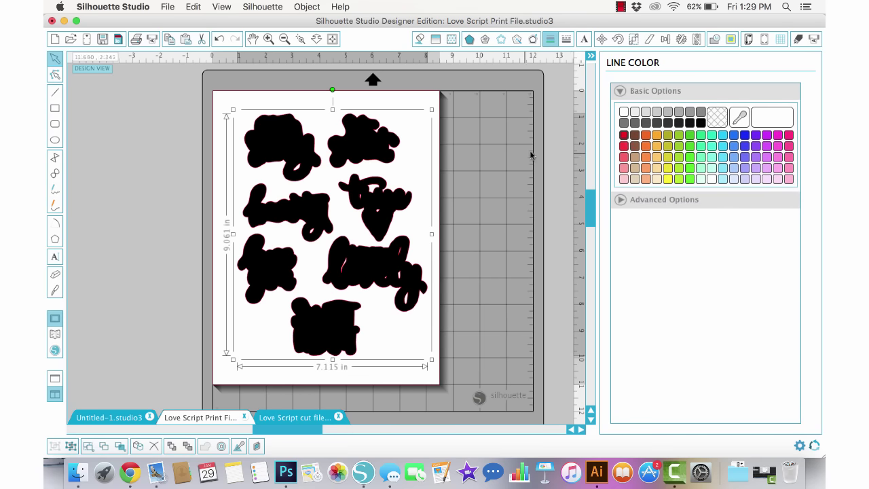
{"action": "left_click", "coordinate": [419, 41]}
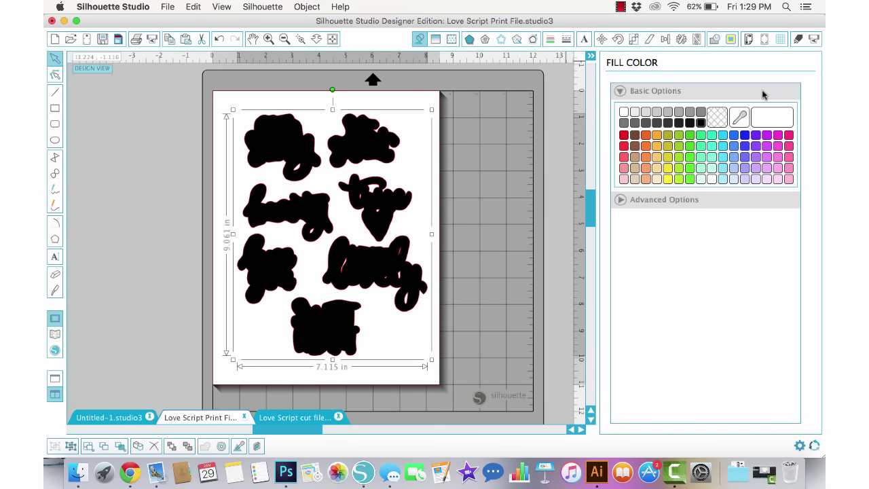
{"action": "left_click", "coordinate": [713, 118]}
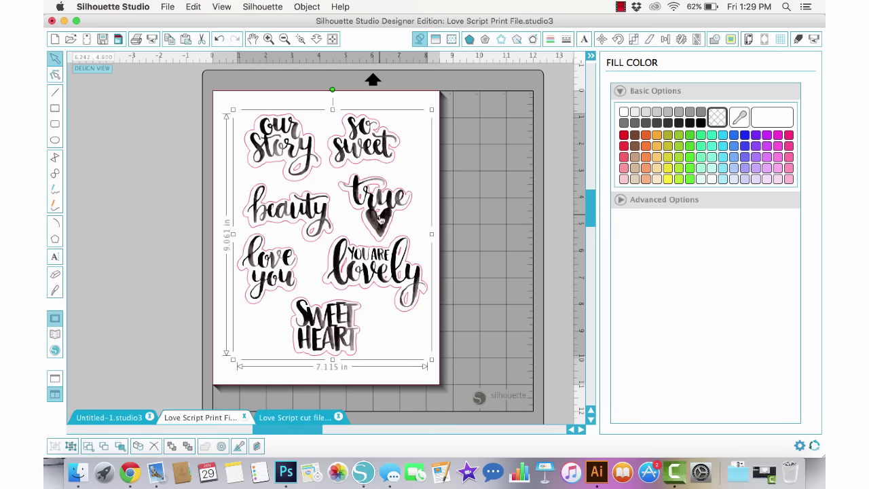
- Group the lettering artwork with its cut outlines and reposition the group to line up with the page's side edges
{"action": "left_click", "coordinate": [378, 225]}
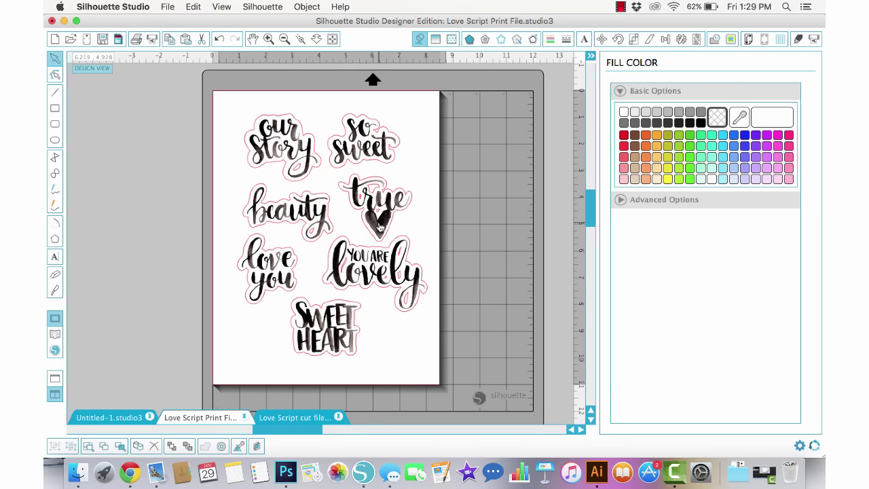
{"action": "left_click", "coordinate": [378, 226]}
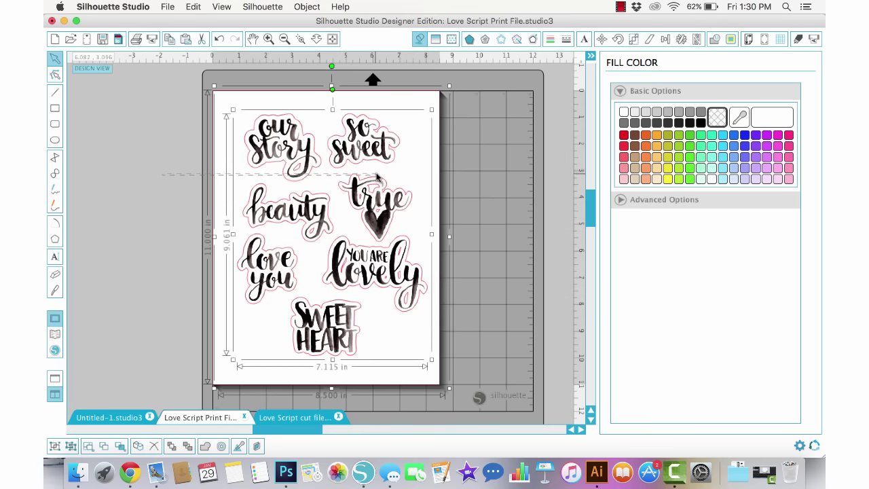
{"action": "key", "text": "super+a"}
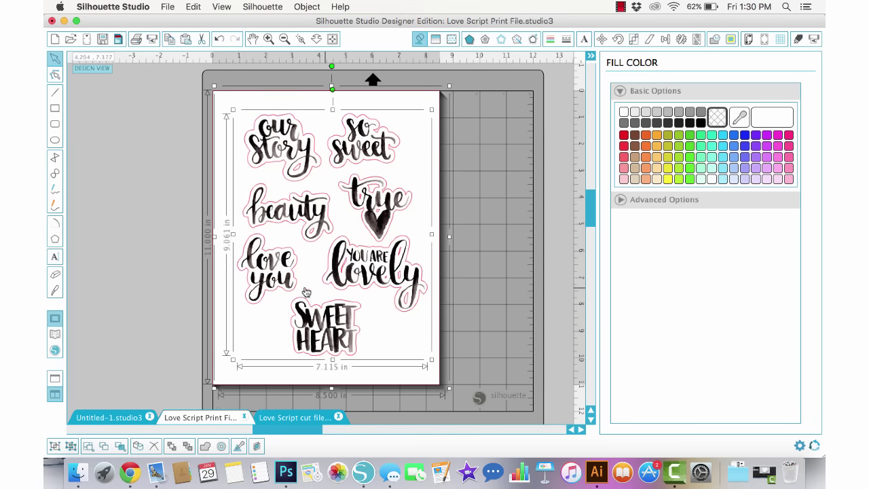
{"action": "left_click", "coordinate": [54, 447]}
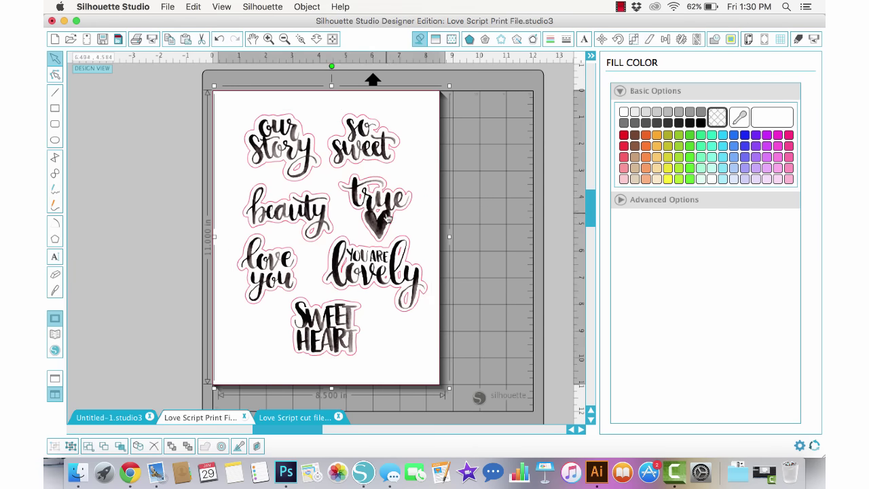
{"action": "mouse_move", "coordinate": [387, 219]}
{"action": "left_mouse_down"}
{"action": "mouse_move", "coordinate": [377, 222]}
{"action": "mouse_move", "coordinate": [363, 266]}
{"action": "mouse_move", "coordinate": [381, 216]}
{"action": "left_mouse_up"}
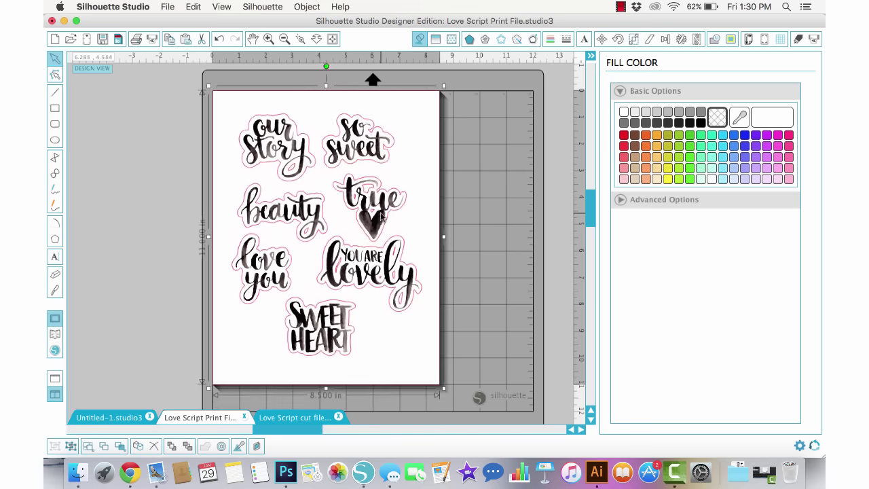
- Add registration marks in the Type 1 (CAMEO, Portrait) style to the print file page
{"action": "left_click", "coordinate": [764, 39]}
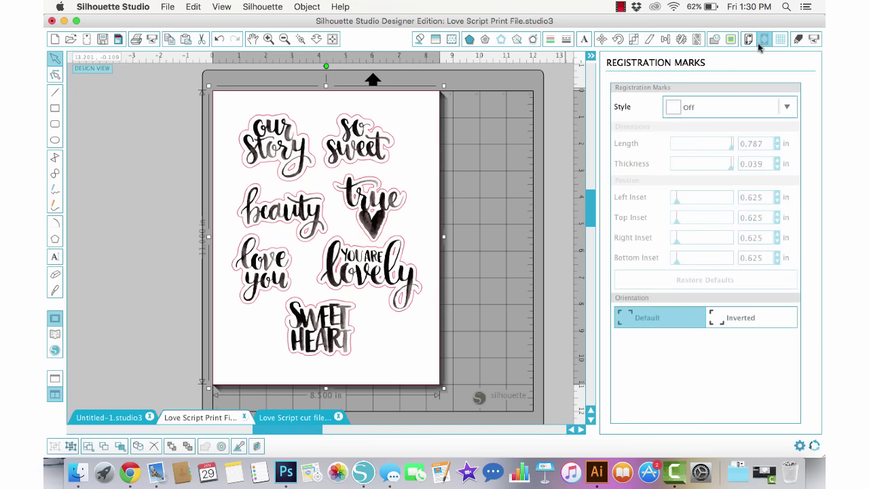
{"action": "left_click", "coordinate": [754, 107]}
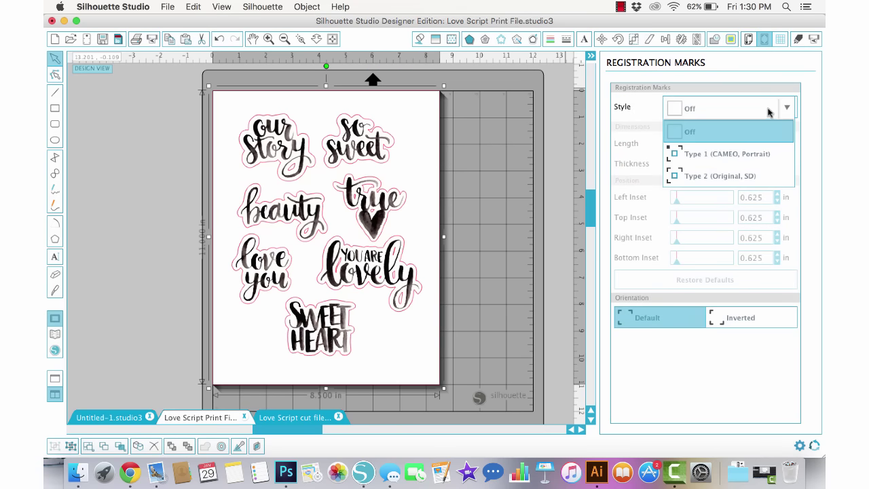
{"action": "left_click", "coordinate": [721, 155]}
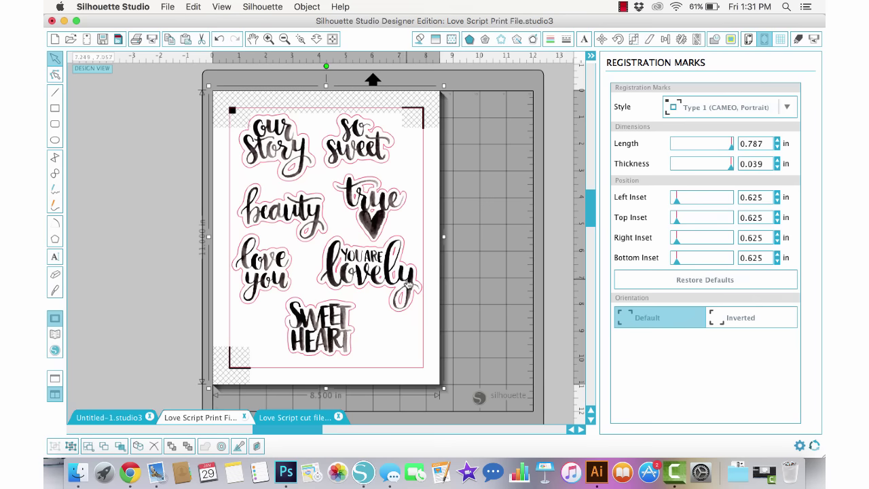
- Reduce the registration marks' left and top insets to 0.394 in and position the grouped artwork inside the marked border
{"action": "left_click_drag", "start_coordinate": [411, 284], "coordinate": [411, 292]}
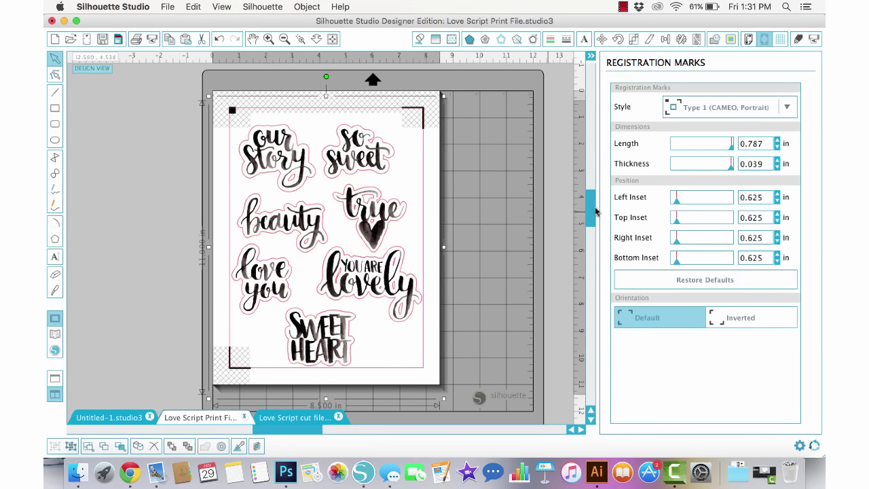
{"action": "left_click_drag", "start_coordinate": [676, 204], "coordinate": [670, 226]}
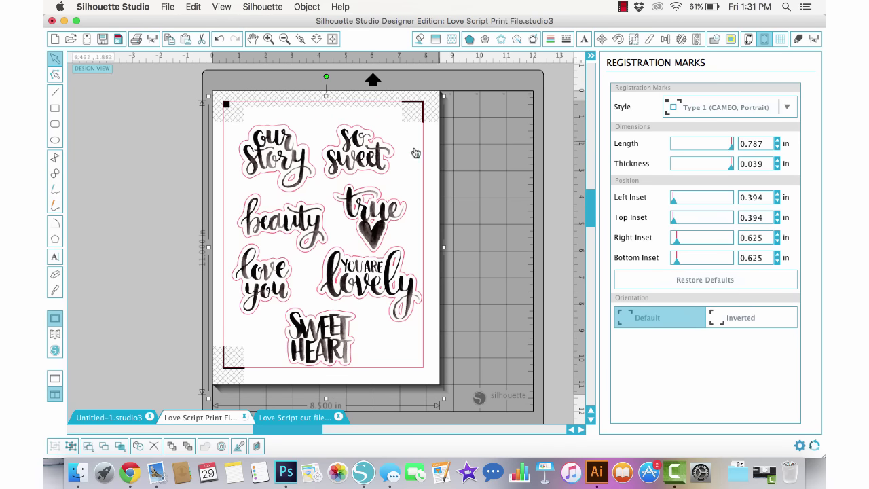
{"action": "left_click_drag", "start_coordinate": [386, 167], "coordinate": [380, 160]}
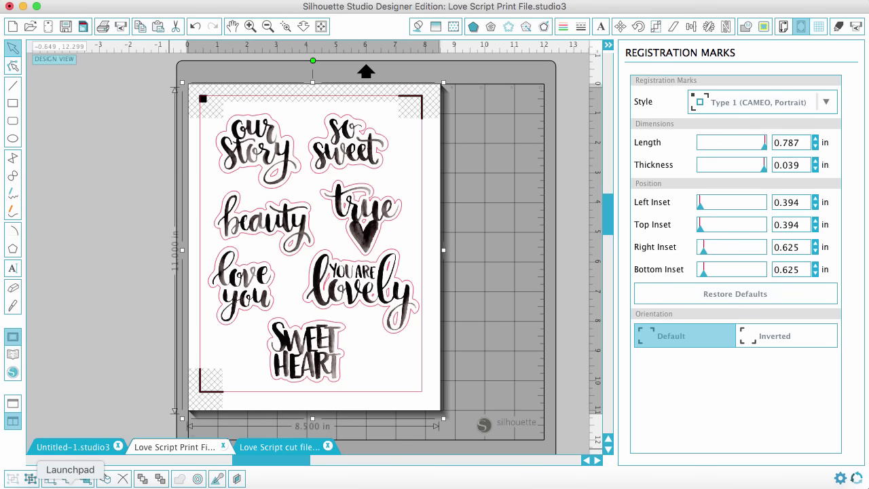
- Move the lettering artwork aside, delete the red cut outlines, and place the lettering back inside the registration border
{"action": "left_click", "coordinate": [448, 337]}
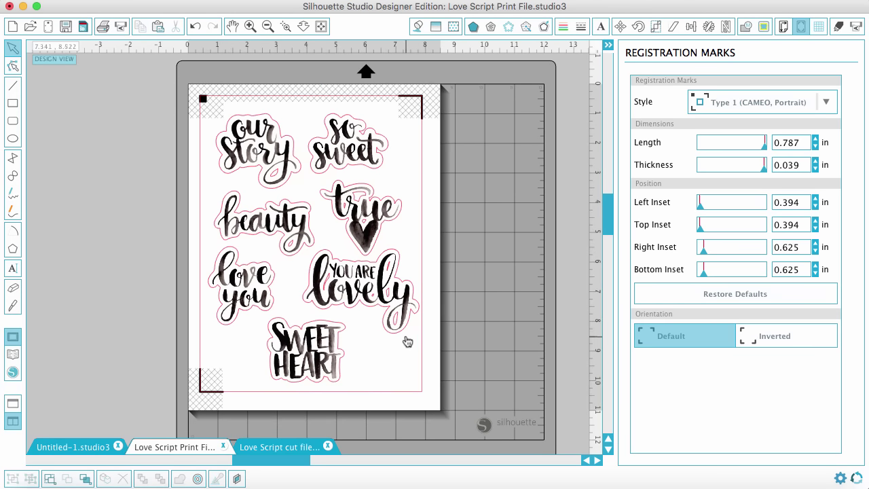
{"action": "left_click_drag", "start_coordinate": [407, 343], "coordinate": [325, 285]}
{"action": "left_click", "coordinate": [361, 257]}
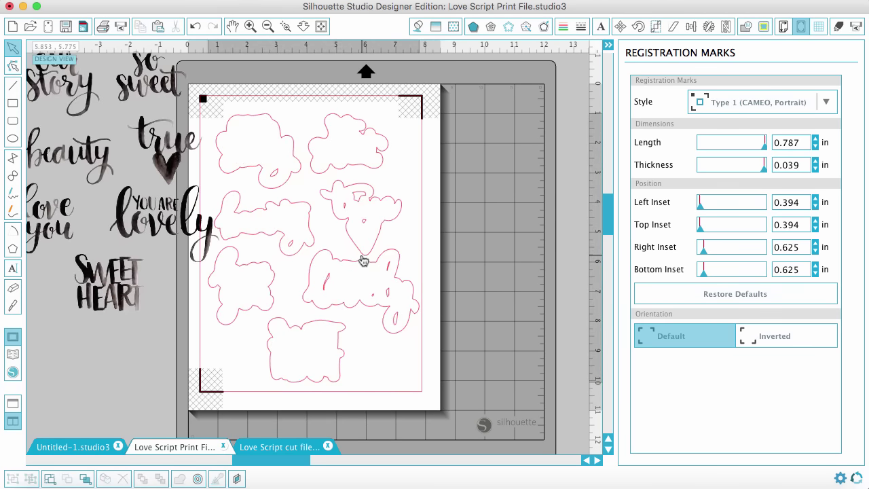
{"action": "key", "text": "Delete"}
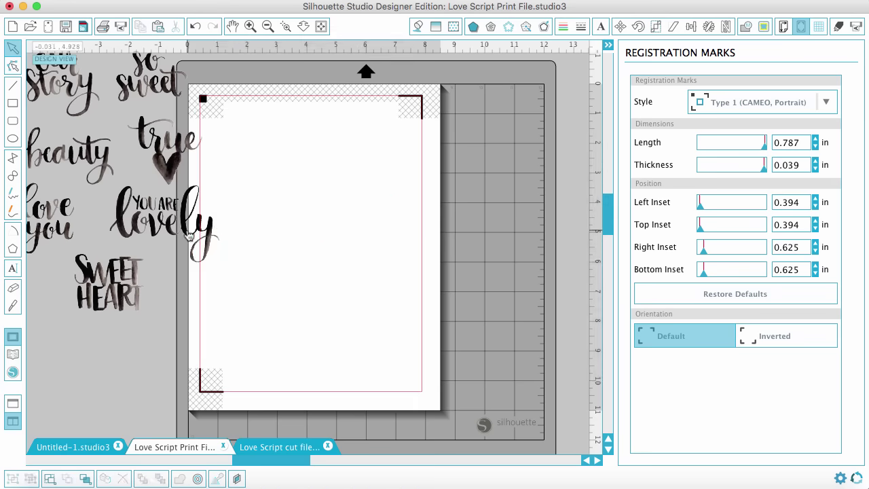
{"action": "left_click_drag", "start_coordinate": [193, 236], "coordinate": [389, 293]}
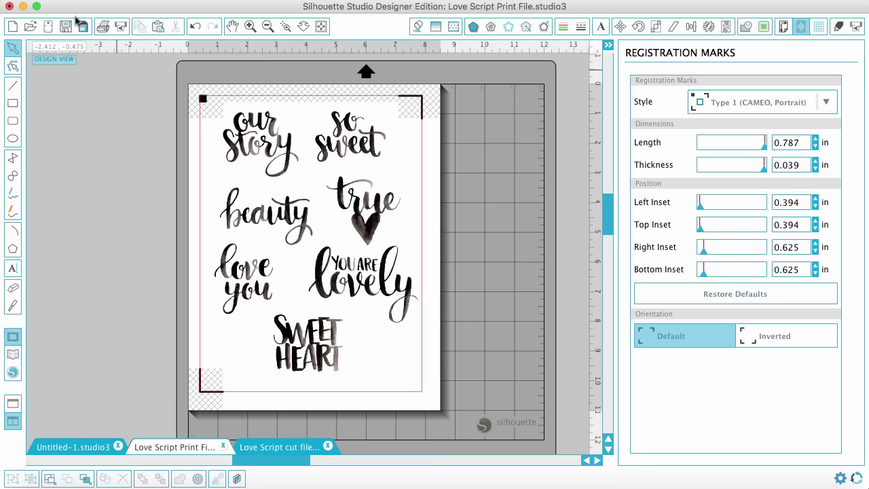
- Open Love Script cut file (png).png from the Desktop and select its black silhouette image
{"action": "left_click", "coordinate": [31, 28]}
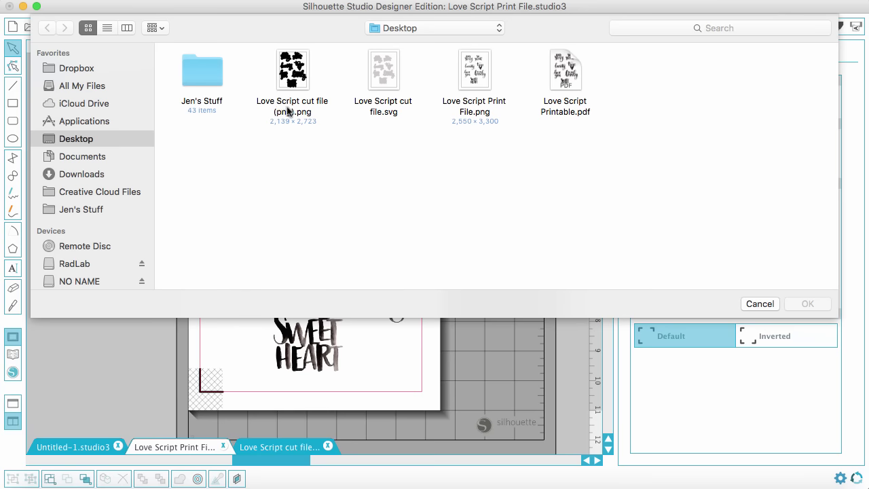
{"action": "double_click", "coordinate": [296, 74]}
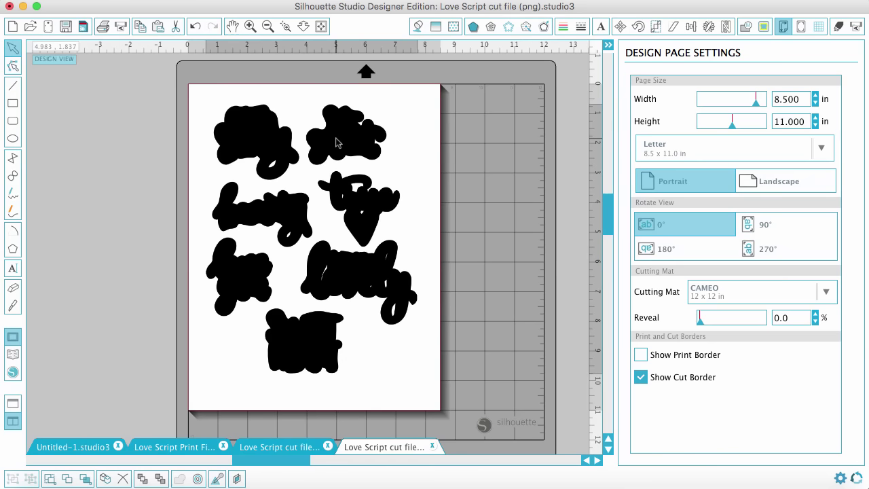
{"action": "left_click", "coordinate": [337, 141]}
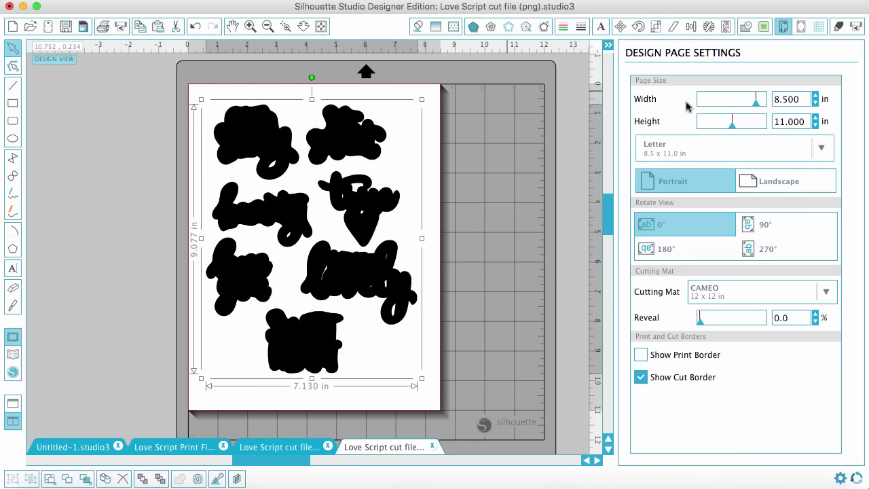
- Try the Cut style on the silhouette image in the cut settings and return it to No Cut
{"action": "left_click", "coordinate": [838, 26]}
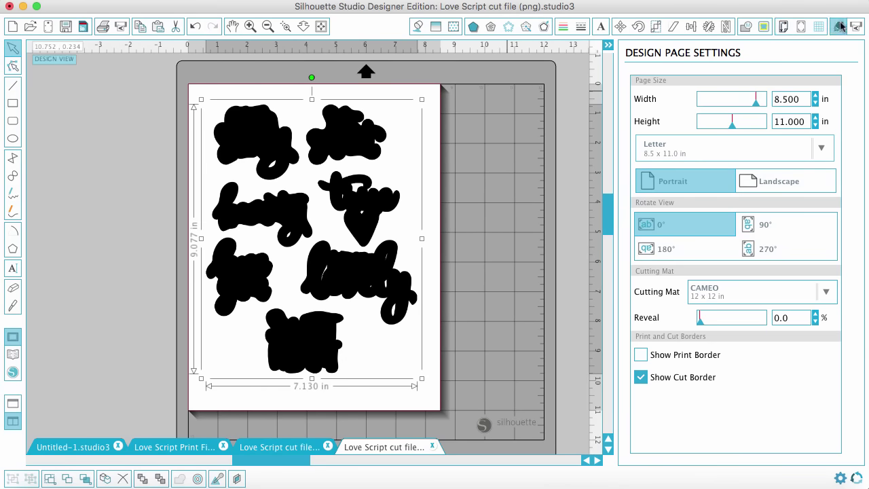
{"action": "left_click", "coordinate": [659, 234]}
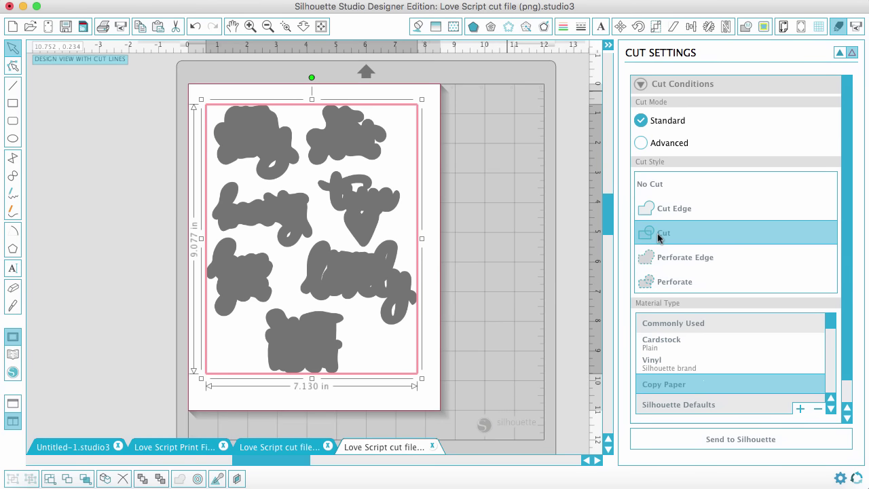
{"action": "left_click", "coordinate": [657, 188]}
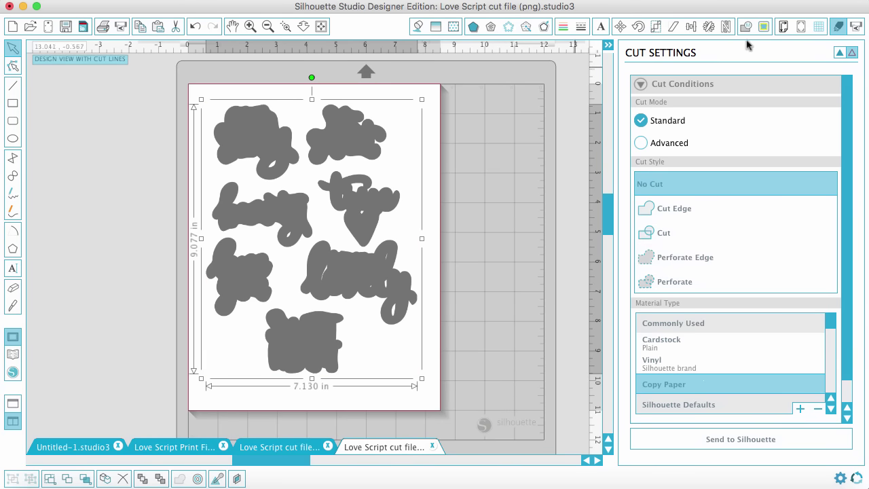
- Select a trace area about 7.7 by 9.9 in around all the black silhouettes
{"action": "left_click", "coordinate": [763, 26]}
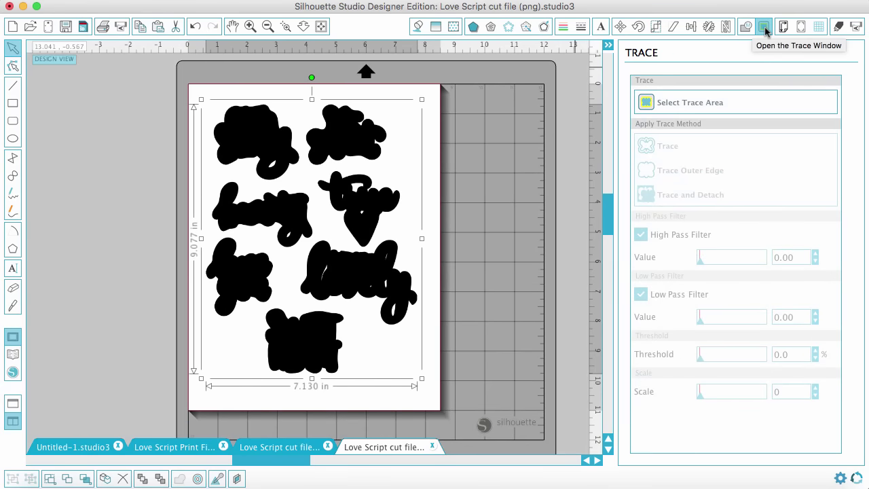
{"action": "left_click", "coordinate": [678, 104]}
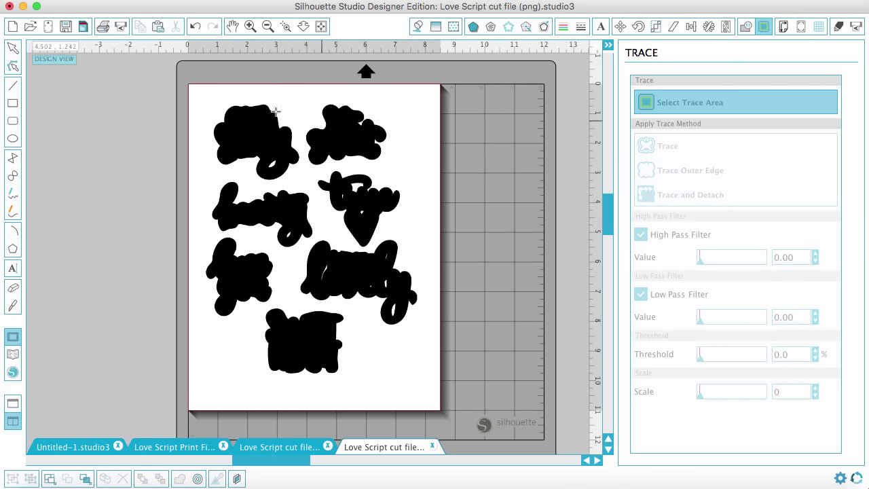
{"action": "mouse_move", "coordinate": [195, 94]}
{"action": "left_mouse_down"}
{"action": "mouse_move", "coordinate": [394, 287]}
{"action": "mouse_move", "coordinate": [394, 316]}
{"action": "mouse_move", "coordinate": [424, 387]}
{"action": "left_mouse_up"}
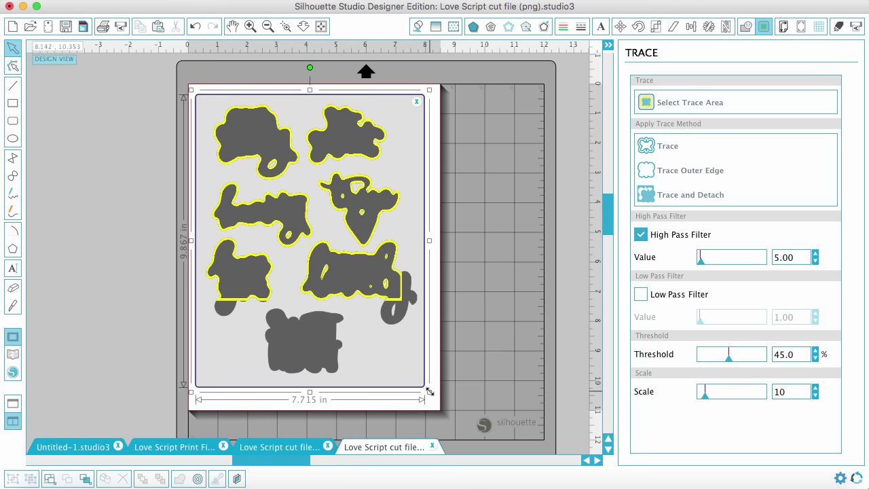
{"action": "left_click_drag", "start_coordinate": [430, 392], "coordinate": [431, 394]}
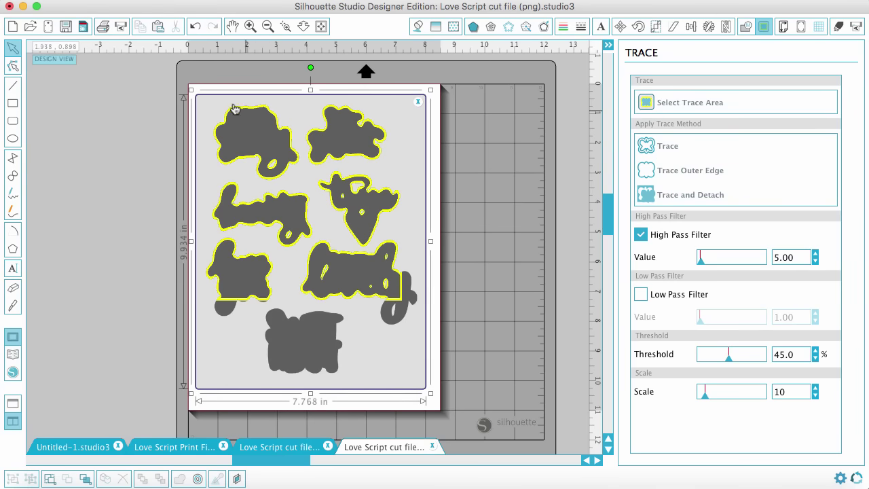
{"action": "mouse_move", "coordinate": [190, 89]}
{"action": "left_mouse_down"}
{"action": "mouse_move", "coordinate": [292, 219]}
{"action": "mouse_move", "coordinate": [267, 188]}
{"action": "left_mouse_up"}
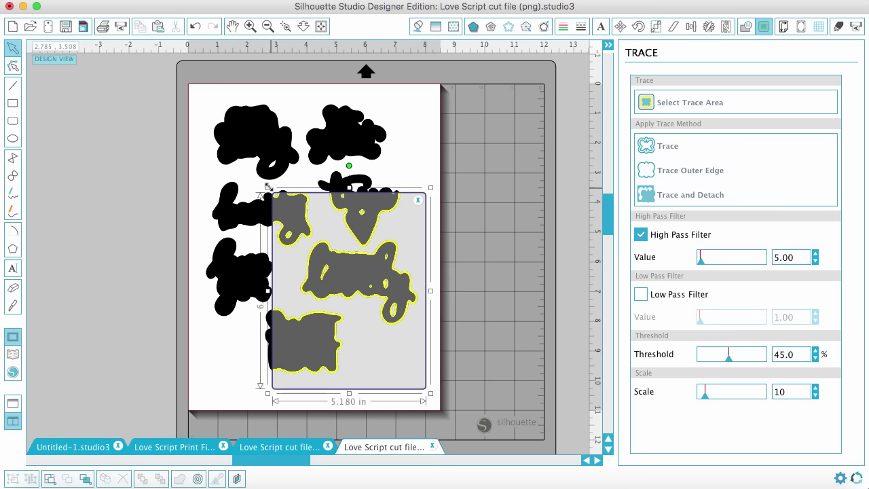
{"action": "left_click_drag", "start_coordinate": [267, 187], "coordinate": [192, 91]}
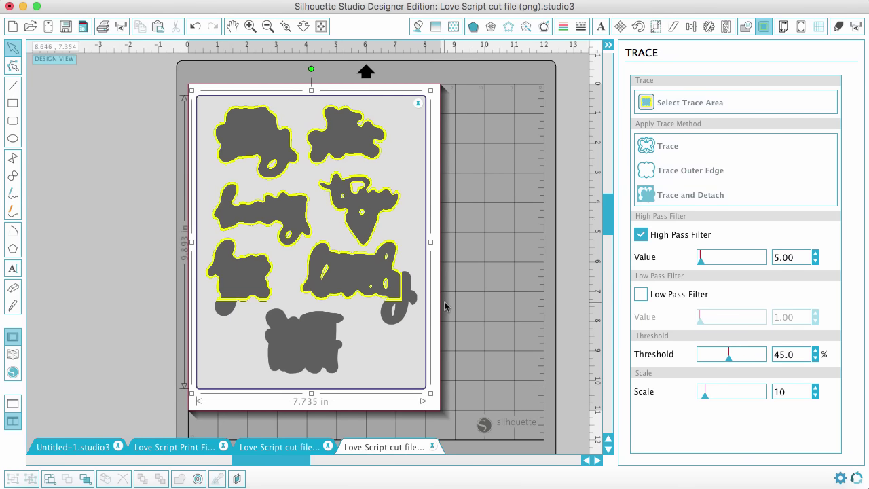
- Turn off the High Pass Filter and trace the silhouettes in the selected area
{"action": "left_click", "coordinate": [640, 234]}
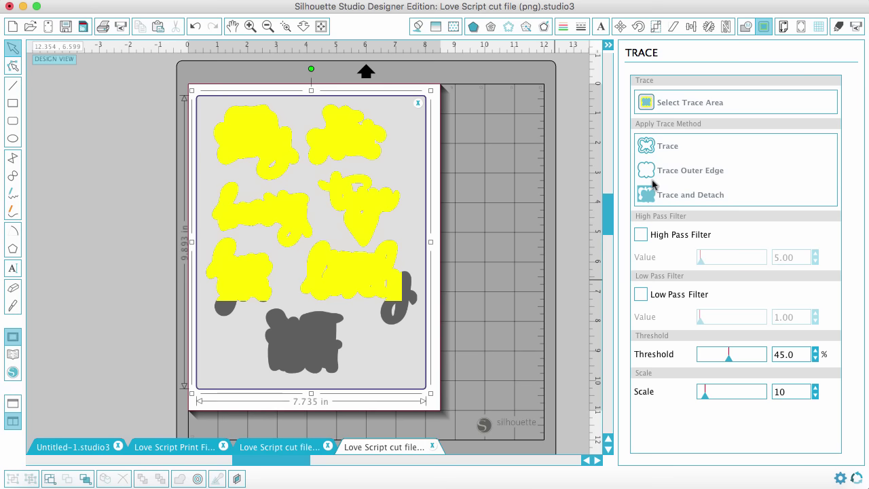
{"action": "left_click", "coordinate": [662, 149]}
{"action": "left_click", "coordinate": [663, 149]}
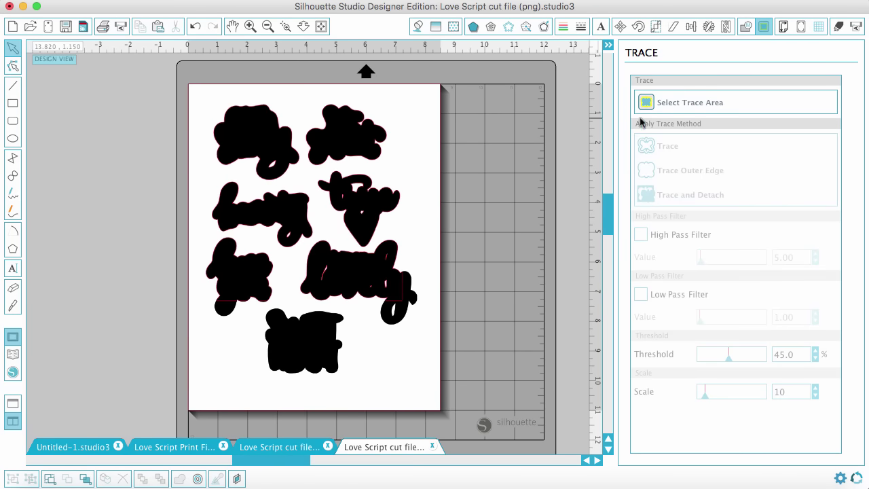
- Trace the lower silhouettes with a second area about 7.7 by 4.3 in and the High Pass Filter off
{"action": "left_click", "coordinate": [687, 104]}
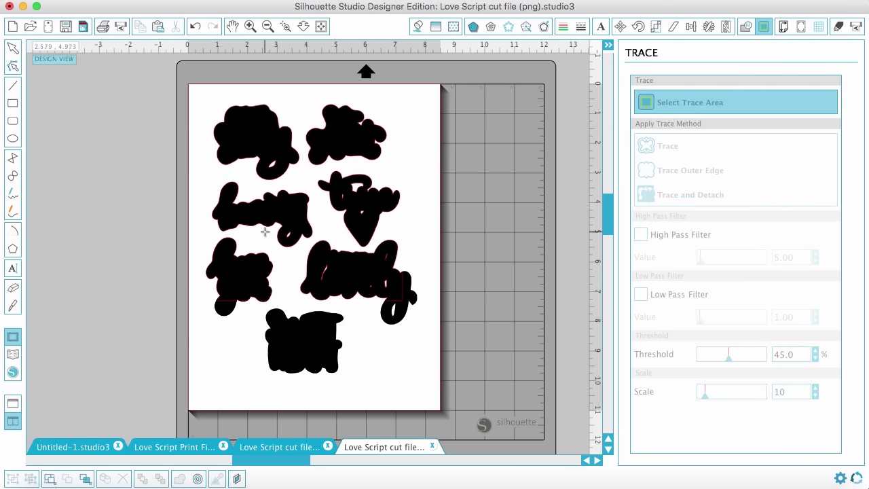
{"action": "mouse_move", "coordinate": [195, 276]}
{"action": "left_mouse_down"}
{"action": "mouse_move", "coordinate": [437, 368]}
{"action": "mouse_move", "coordinate": [424, 370]}
{"action": "mouse_move", "coordinate": [430, 384]}
{"action": "left_mouse_up"}
{"action": "left_click_drag", "start_coordinate": [314, 278], "coordinate": [314, 252]}
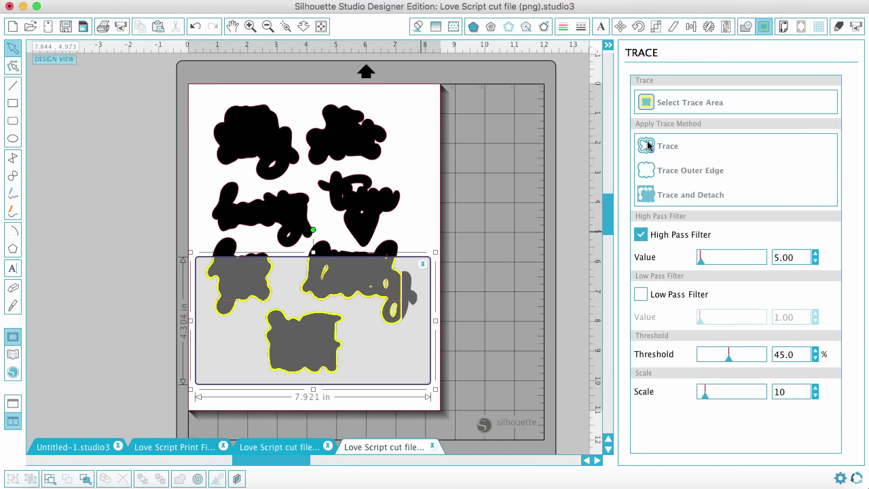
{"action": "left_click", "coordinate": [641, 235]}
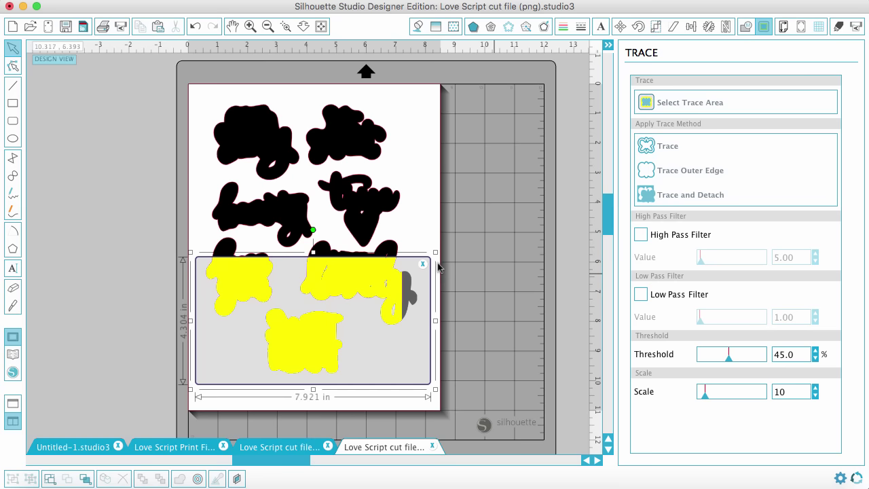
{"action": "mouse_move", "coordinate": [434, 320]}
{"action": "left_mouse_down"}
{"action": "mouse_move", "coordinate": [384, 320]}
{"action": "mouse_move", "coordinate": [438, 323]}
{"action": "mouse_move", "coordinate": [404, 321]}
{"action": "mouse_move", "coordinate": [427, 323]}
{"action": "left_mouse_up"}
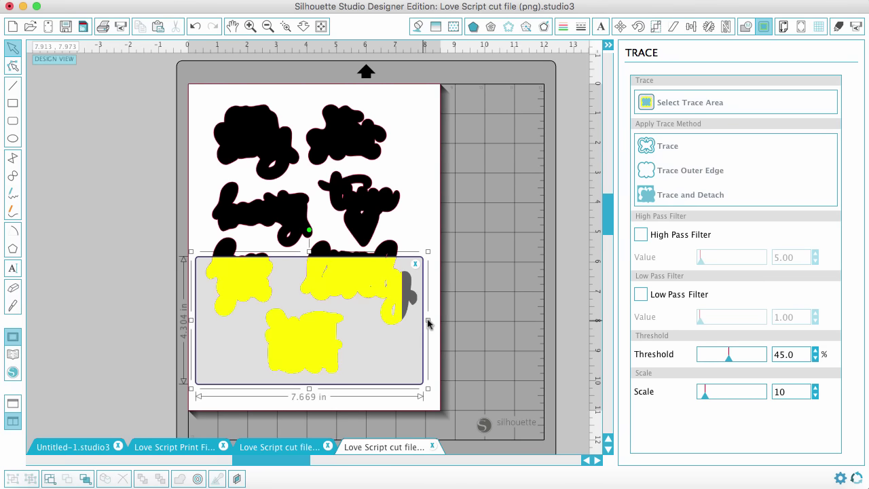
{"action": "left_click", "coordinate": [666, 148]}
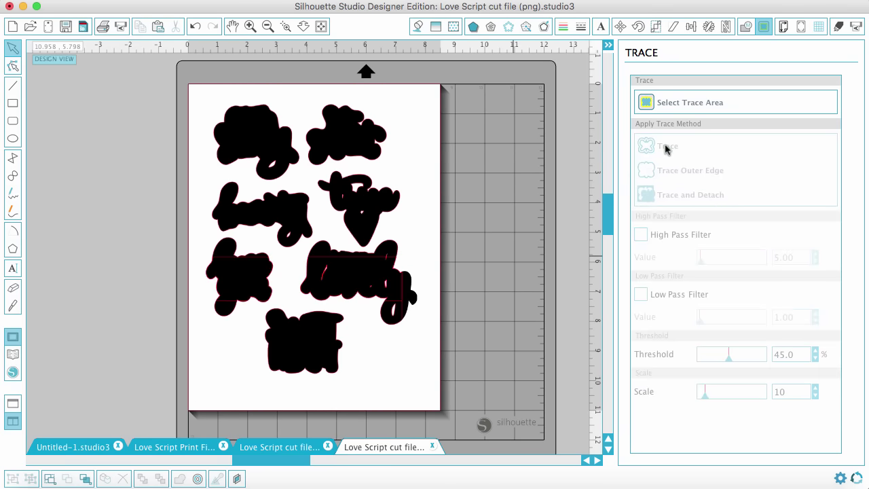
- Trace the missed right end of the "lovely" silhouette with an area about 3 in wide and the High Pass Filter off
{"action": "left_click", "coordinate": [697, 108]}
{"action": "left_click_drag", "start_coordinate": [388, 225], "coordinate": [476, 364]}
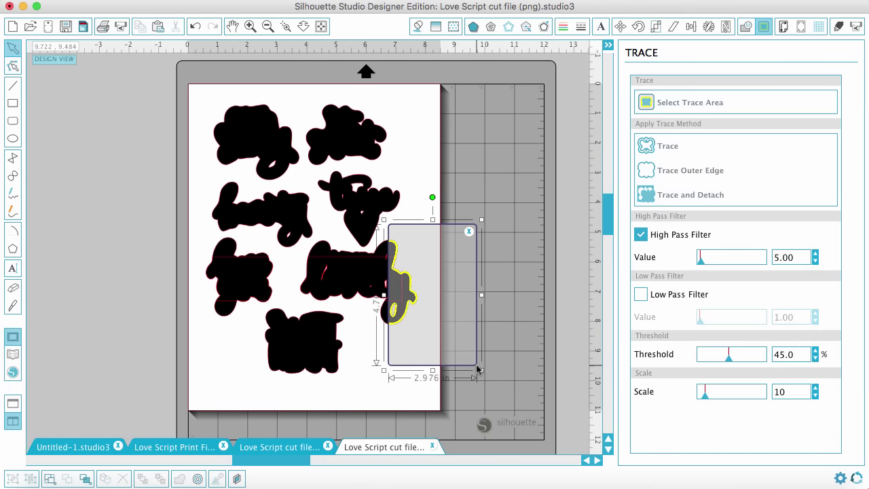
{"action": "left_click", "coordinate": [641, 234]}
{"action": "left_click", "coordinate": [663, 146]}
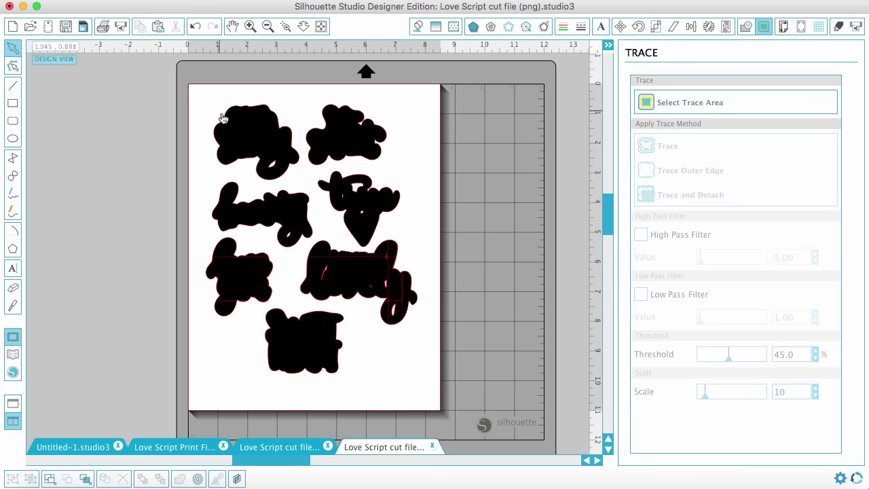
- Move the black silhouette image off the page to the right of the mat, leaving the traced outlines in place
{"action": "left_click_drag", "start_coordinate": [242, 127], "coordinate": [579, 131]}
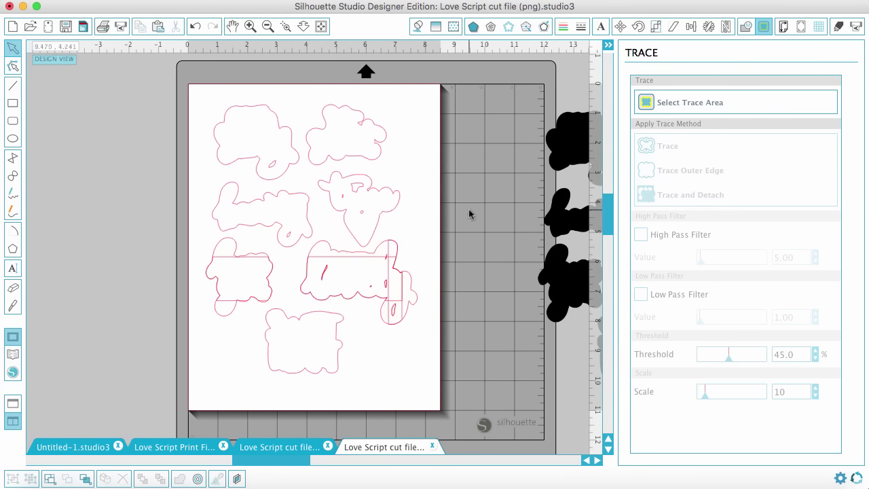
{"action": "mouse_move", "coordinate": [556, 158]}
{"action": "left_mouse_down"}
{"action": "mouse_move", "coordinate": [319, 179]}
{"action": "mouse_move", "coordinate": [227, 169]}
{"action": "mouse_move", "coordinate": [219, 156]}
{"action": "mouse_move", "coordinate": [640, 151]}
{"action": "mouse_move", "coordinate": [504, 153]}
{"action": "left_mouse_up"}
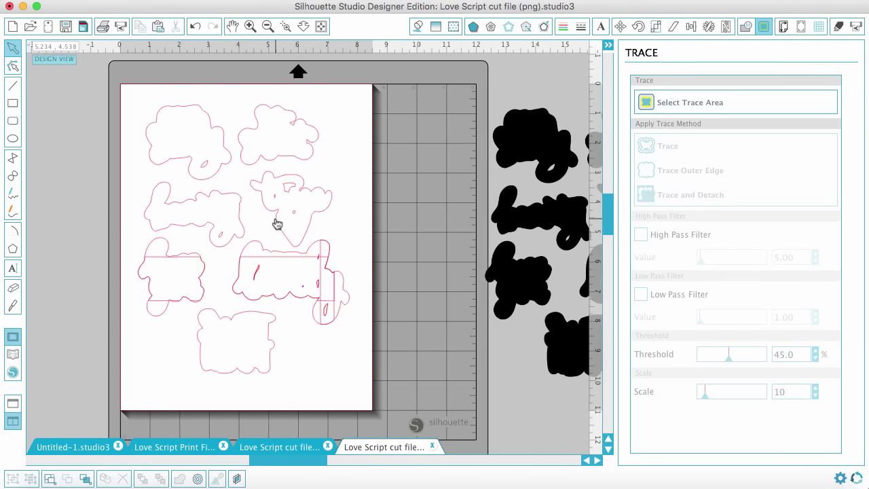
{"action": "scroll", "coordinate": [275, 224], "scroll_direction": "left", "scroll_amount": 2}
- Select all the traced outlines on the page and weld the overlapping pieces together
{"action": "mouse_move", "coordinate": [178, 105]}
{"action": "left_mouse_down"}
{"action": "mouse_move", "coordinate": [226, 126]}
{"action": "mouse_move", "coordinate": [401, 385]}
{"action": "left_mouse_up"}
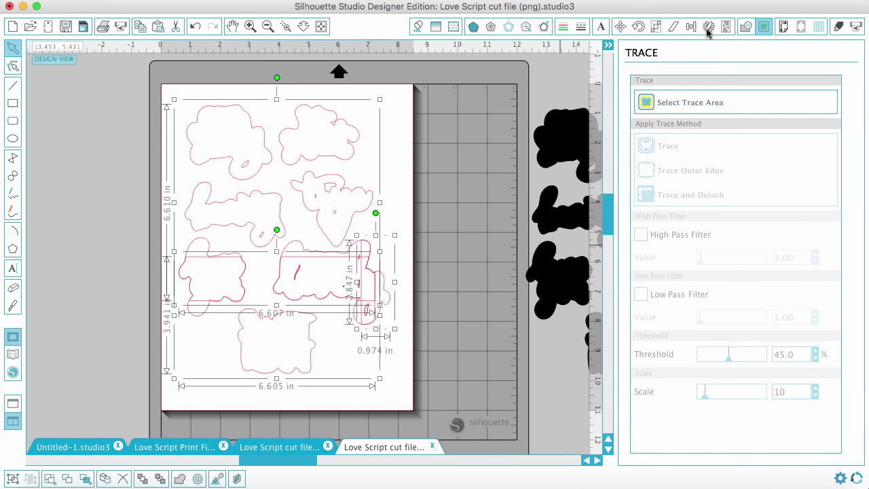
{"action": "left_click", "coordinate": [745, 27]}
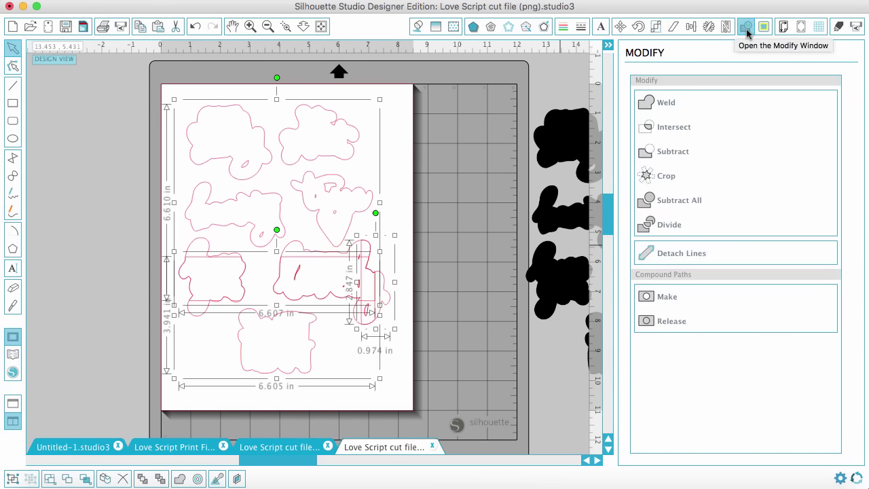
{"action": "left_click", "coordinate": [666, 103]}
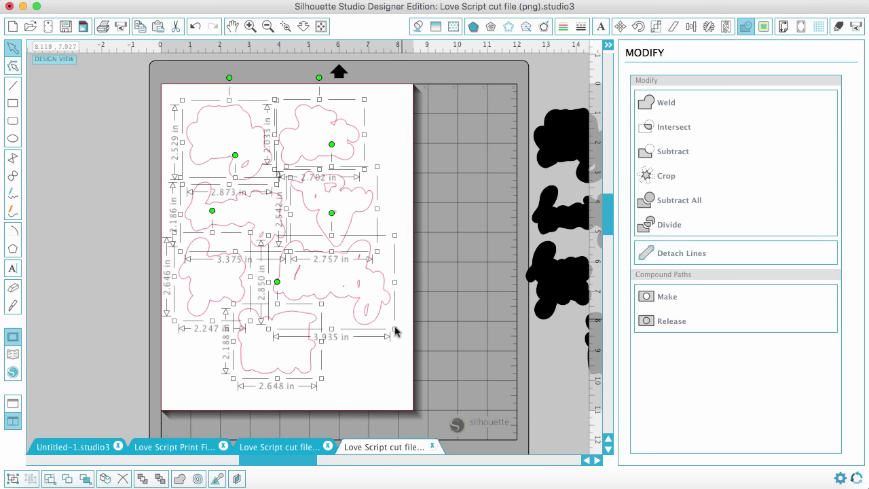
- Group all the welded outlines into one object
{"action": "left_click", "coordinate": [364, 385]}
{"action": "left_click_drag", "start_coordinate": [177, 98], "coordinate": [407, 398]}
{"action": "left_click", "coordinate": [16, 477]}
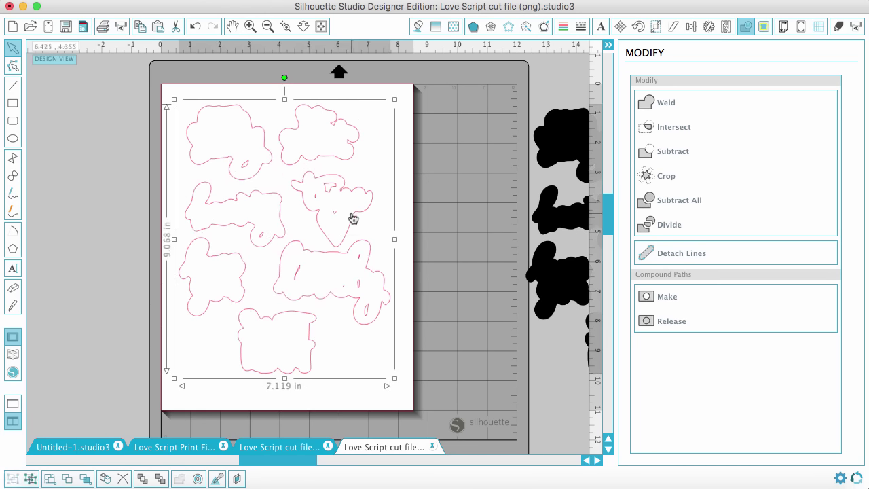
- Copy the grouped outlines into the Love Script Print File document and align them around the lettering
{"action": "left_click", "coordinate": [277, 448]}
{"action": "left_click", "coordinate": [207, 447]}
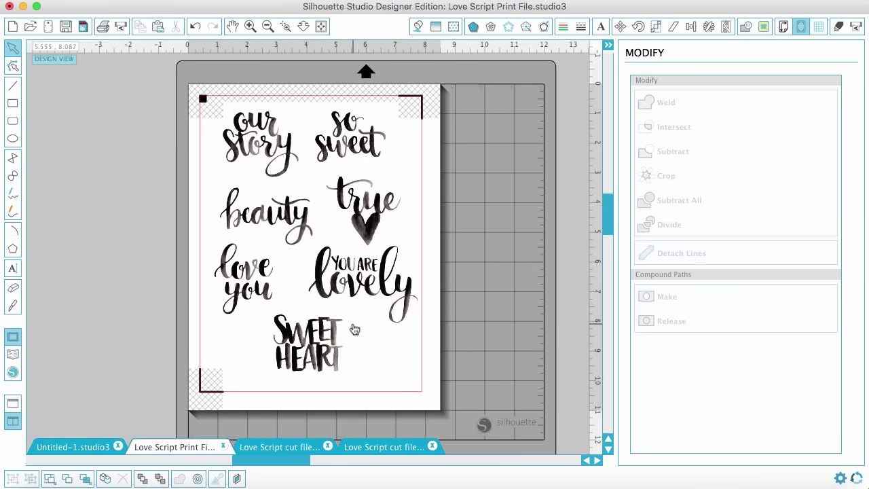
{"action": "key", "text": "super+f"}
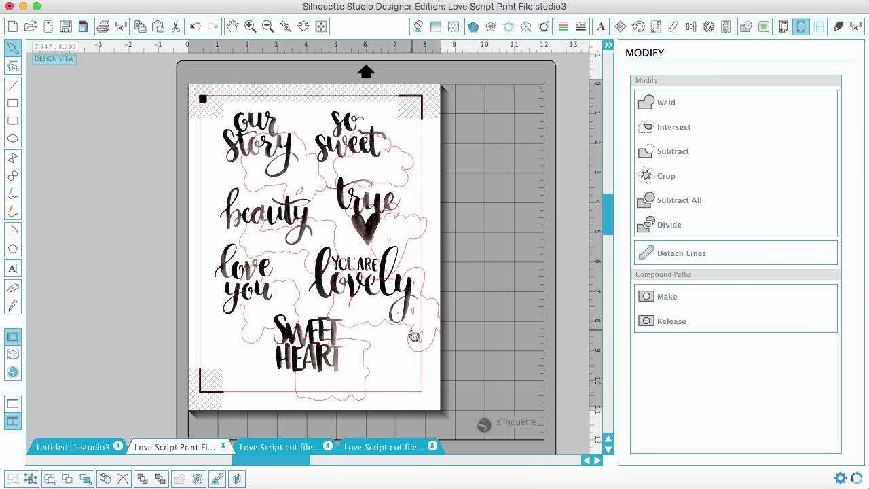
{"action": "left_click_drag", "start_coordinate": [413, 335], "coordinate": [413, 303]}
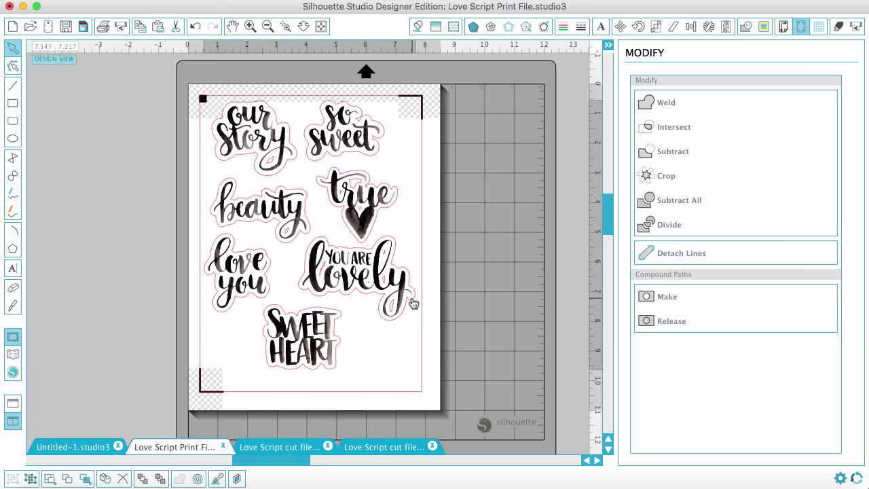
- Select the lettering together with its cut outlines and position both inside the registration mark border
{"action": "key", "text": "Escape"}
{"action": "left_click", "coordinate": [380, 285]}
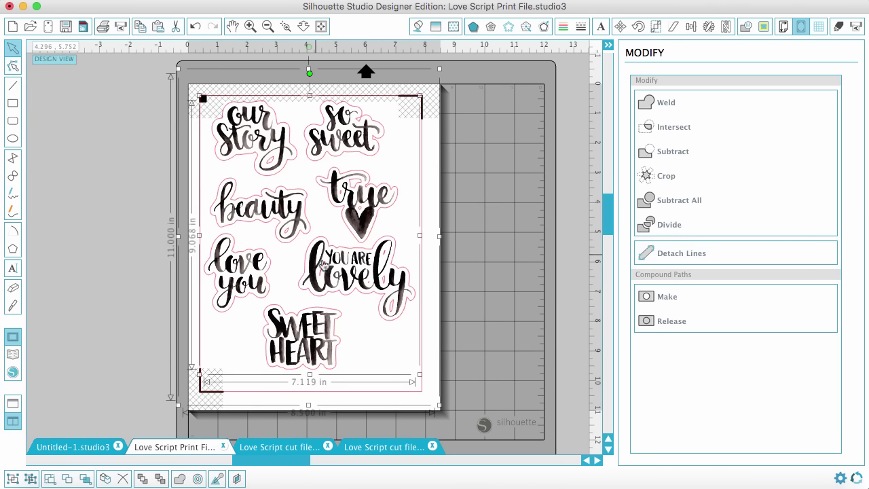
{"action": "left_click_drag", "start_coordinate": [356, 280], "coordinate": [365, 287]}
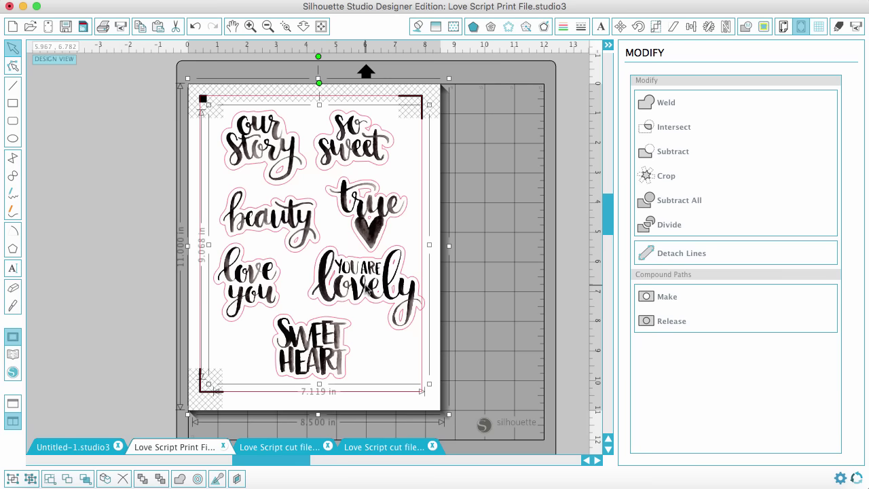
{"action": "left_click_drag", "start_coordinate": [365, 290], "coordinate": [359, 289]}
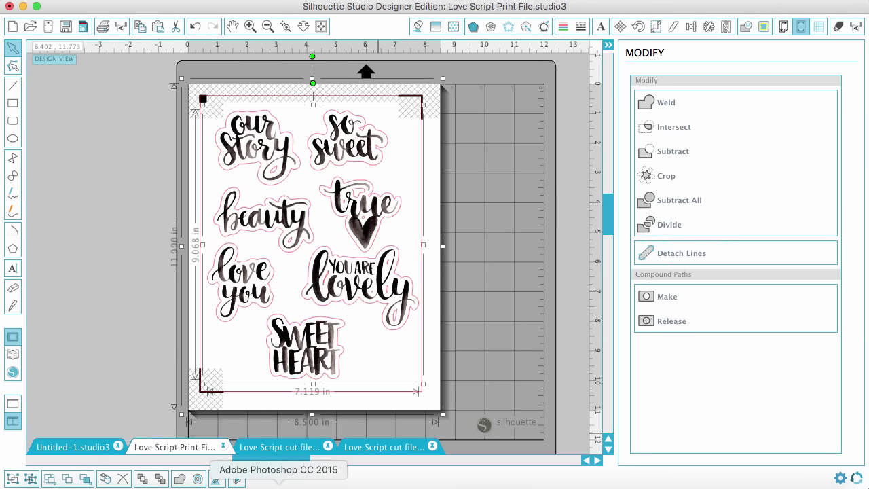
- Switch to Adobe Photoshop CC 2015, open Love Script Print File.png from the Desktop, and activate the Move tool
{"action": "left_click", "coordinate": [278, 483]}
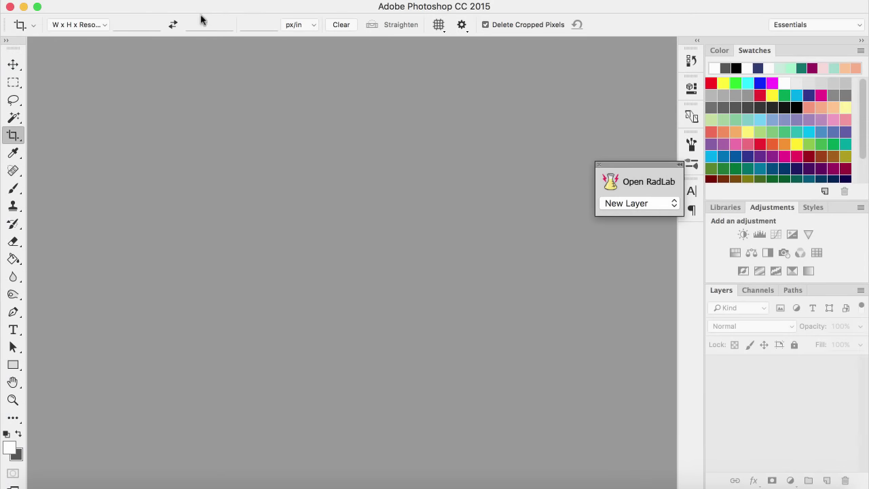
{"action": "left_click", "coordinate": [118, 1]}
{"action": "left_click", "coordinate": [134, 19]}
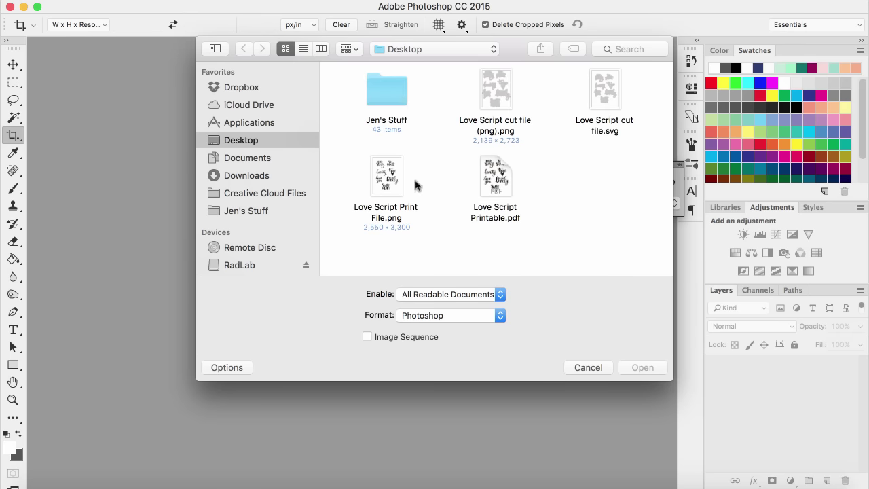
{"action": "left_click", "coordinate": [379, 186]}
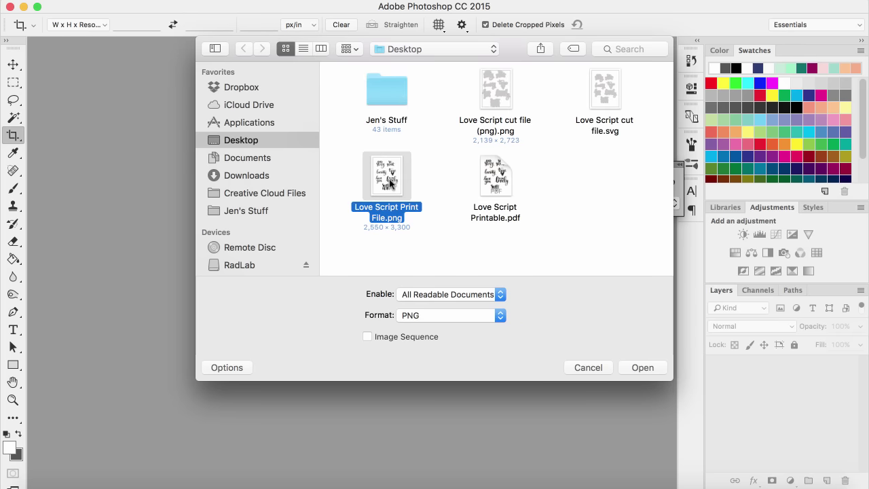
{"action": "double_click", "coordinate": [393, 184]}
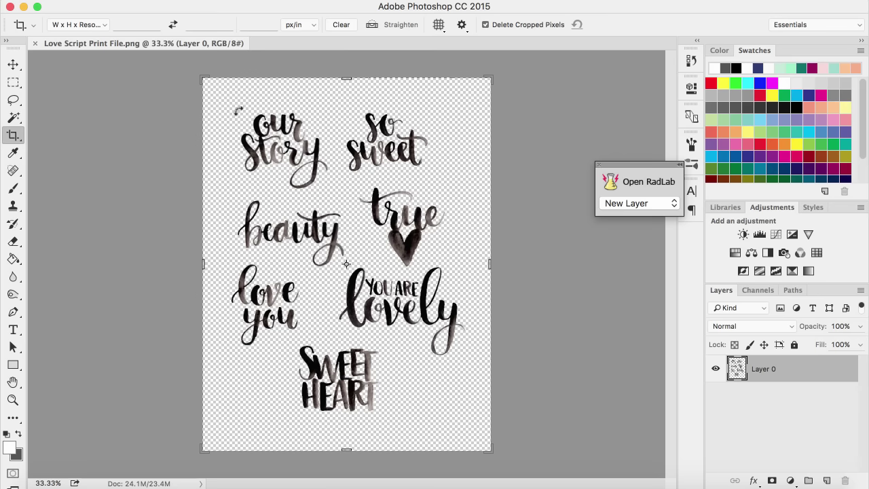
{"action": "left_click", "coordinate": [13, 64]}
{"action": "left_click", "coordinate": [393, 156]}
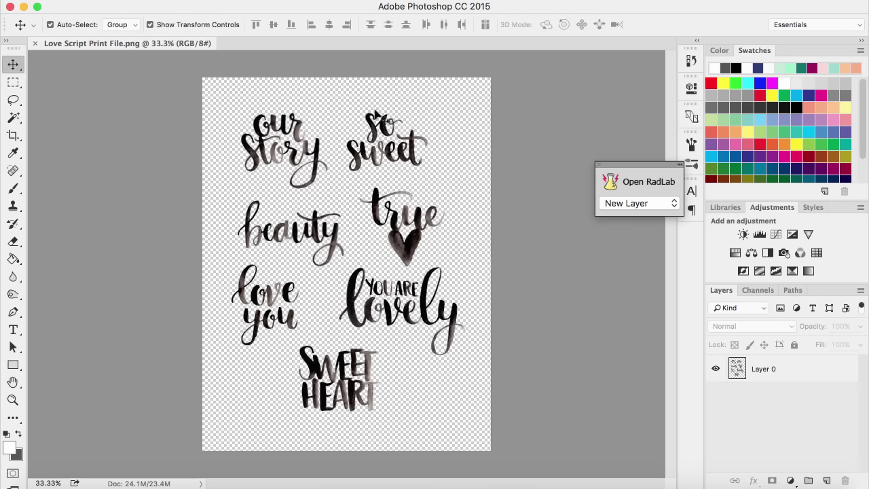
- Start a Hue/Saturation adjustment on the lettering in Layer 0 and turn on Colorize
{"action": "left_click", "coordinate": [780, 375]}
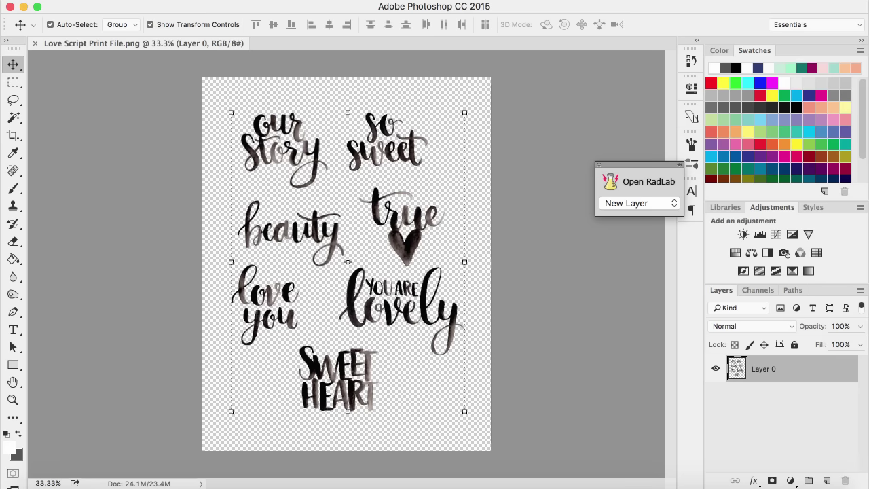
{"action": "left_click", "coordinate": [224, 0]}
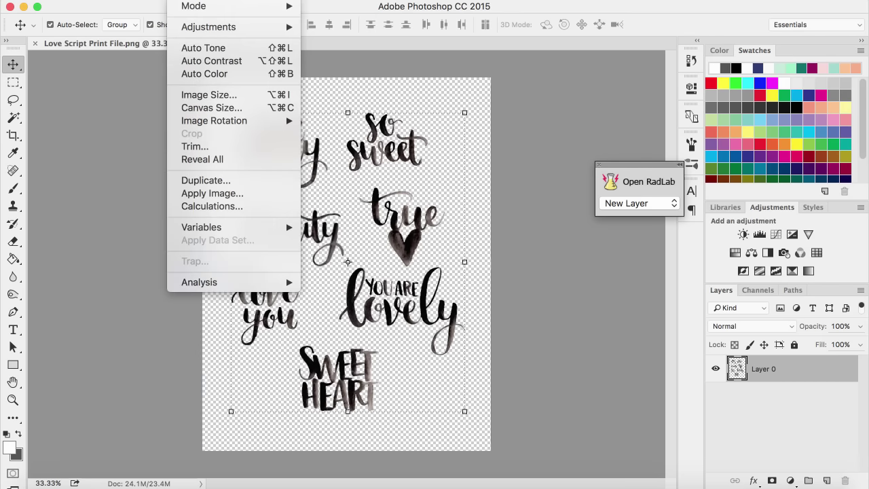
{"action": "mouse_move", "coordinate": [225, 33]}
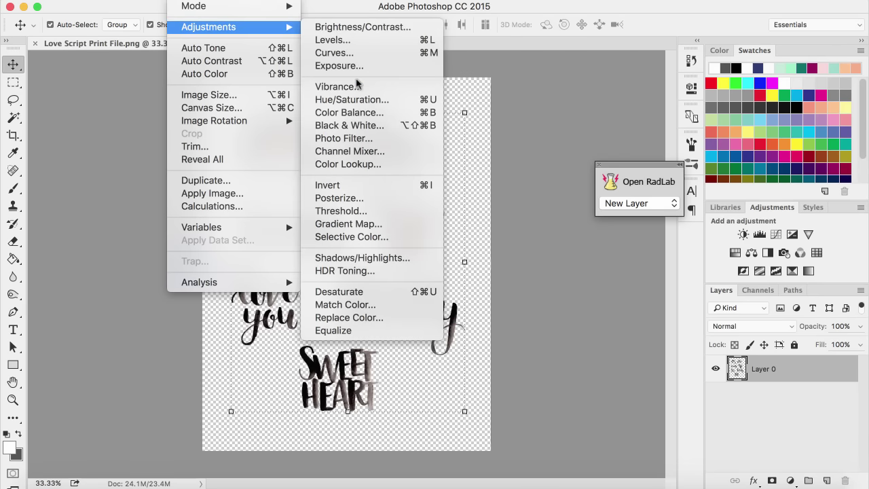
{"action": "left_click", "coordinate": [359, 100]}
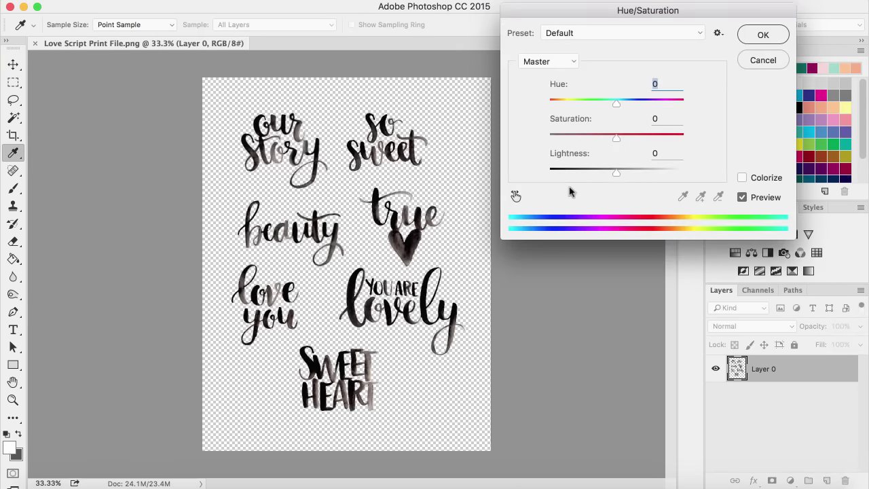
{"action": "left_click", "coordinate": [741, 178]}
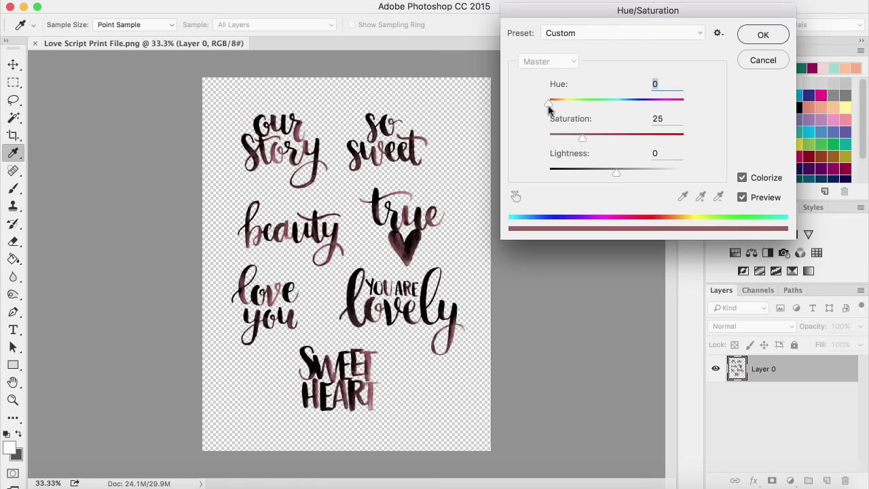
- Recolor the lettering pink with lightness +53, saturation 69 and hue 340, and apply the adjustment
{"action": "mouse_move", "coordinate": [548, 107]}
{"action": "left_mouse_down"}
{"action": "mouse_move", "coordinate": [568, 108]}
{"action": "mouse_move", "coordinate": [557, 110]}
{"action": "left_mouse_up"}
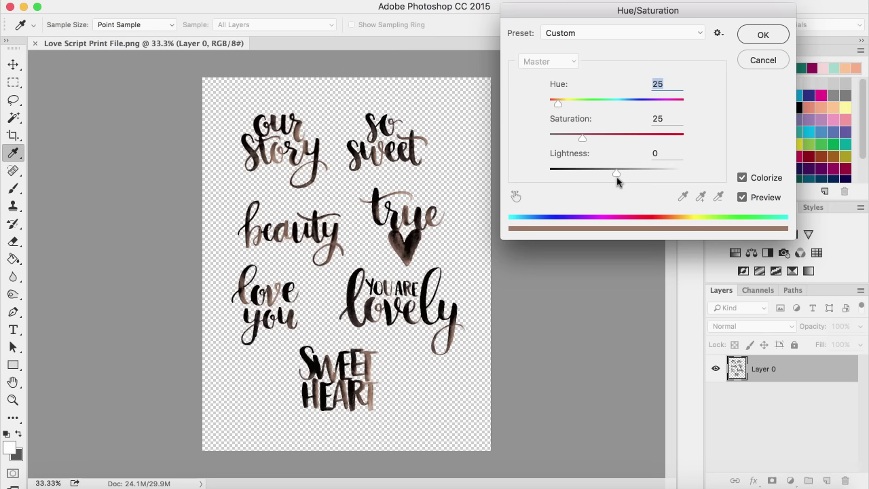
{"action": "left_click_drag", "start_coordinate": [616, 176], "coordinate": [652, 179]}
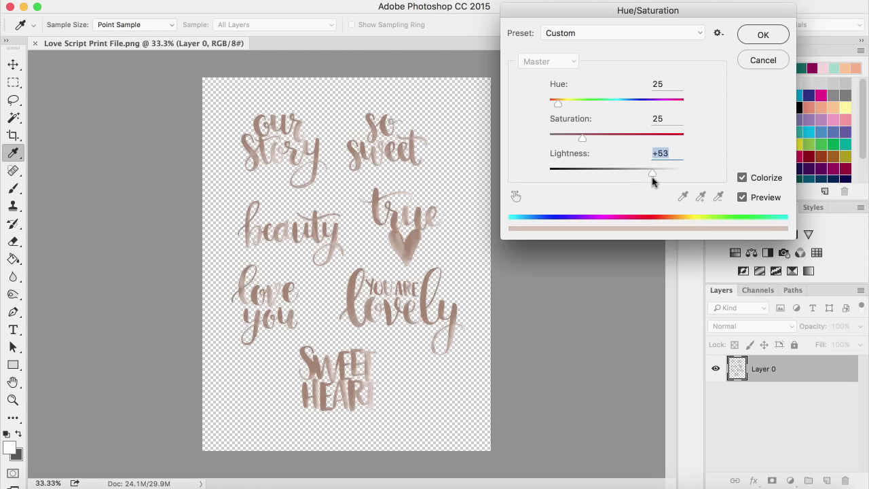
{"action": "left_click_drag", "start_coordinate": [582, 138], "coordinate": [643, 144]}
{"action": "left_click_drag", "start_coordinate": [554, 106], "coordinate": [677, 99]}
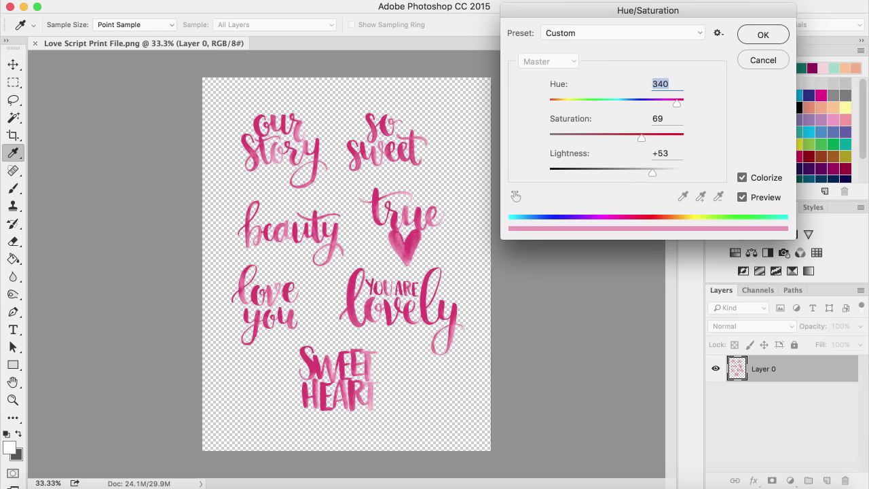
{"action": "left_click", "coordinate": [753, 39]}
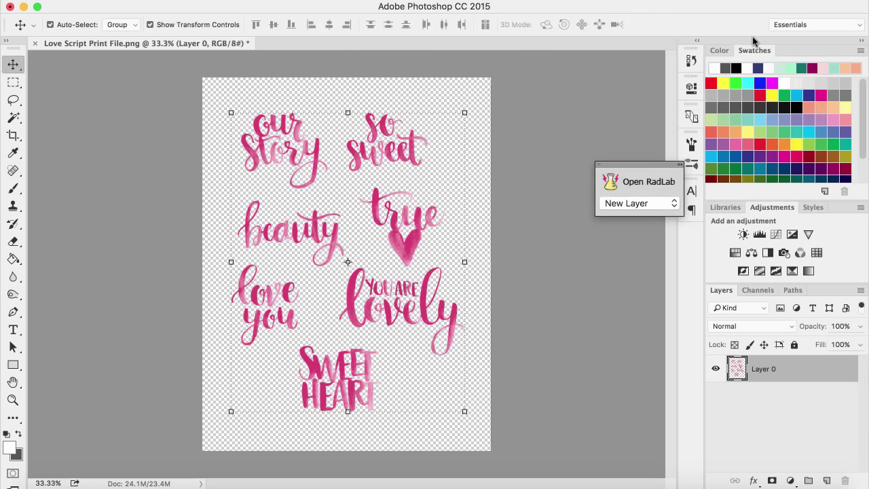